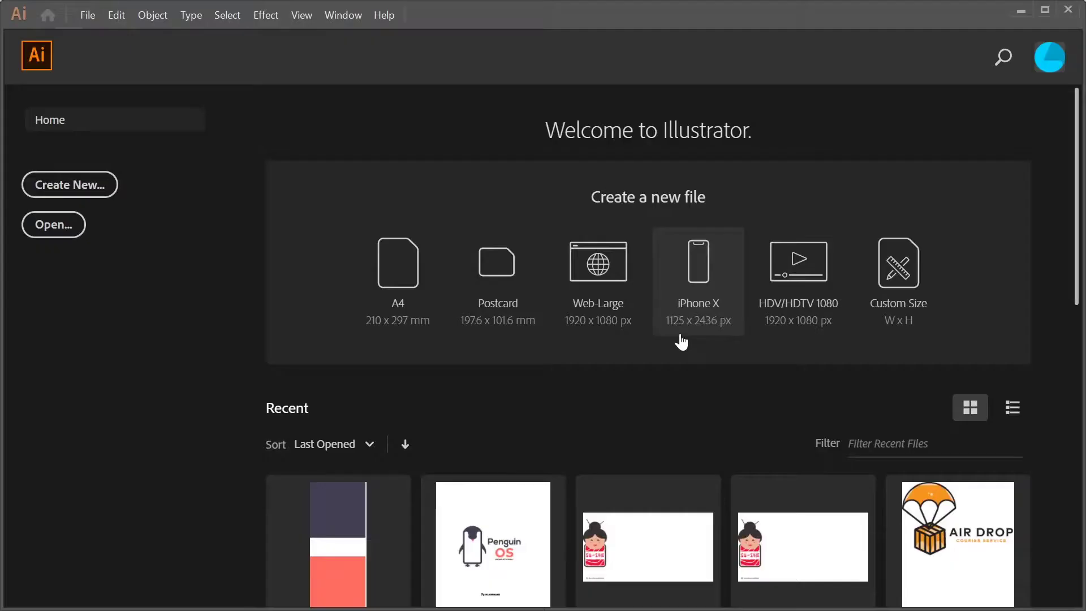
Create a 1500 x 1500 px document and copy the two colour squares from color.ai into it.
key("ctrl+n")
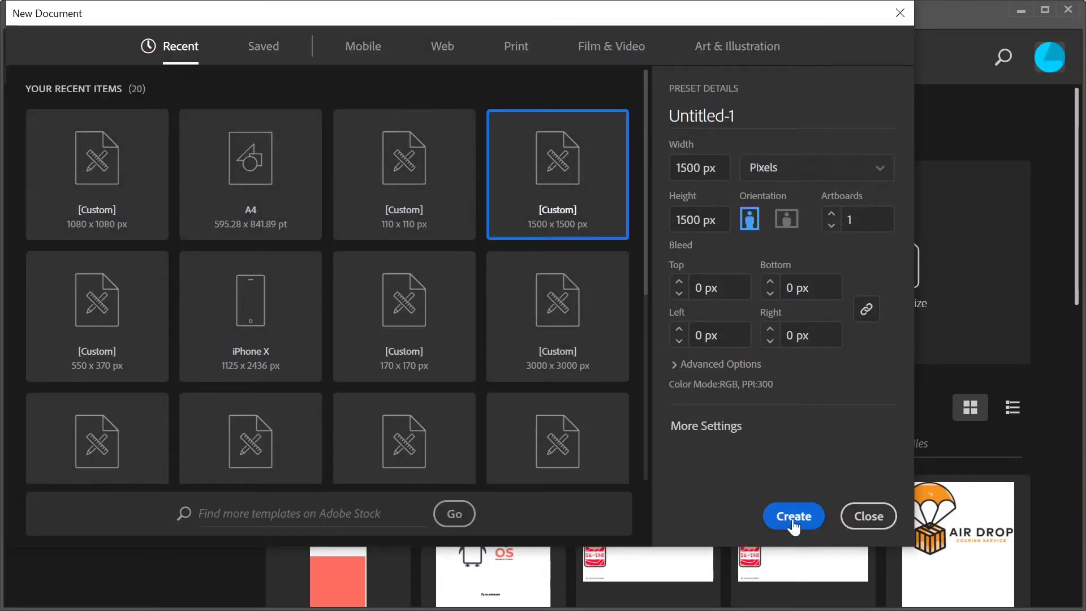
left_click(794, 517)
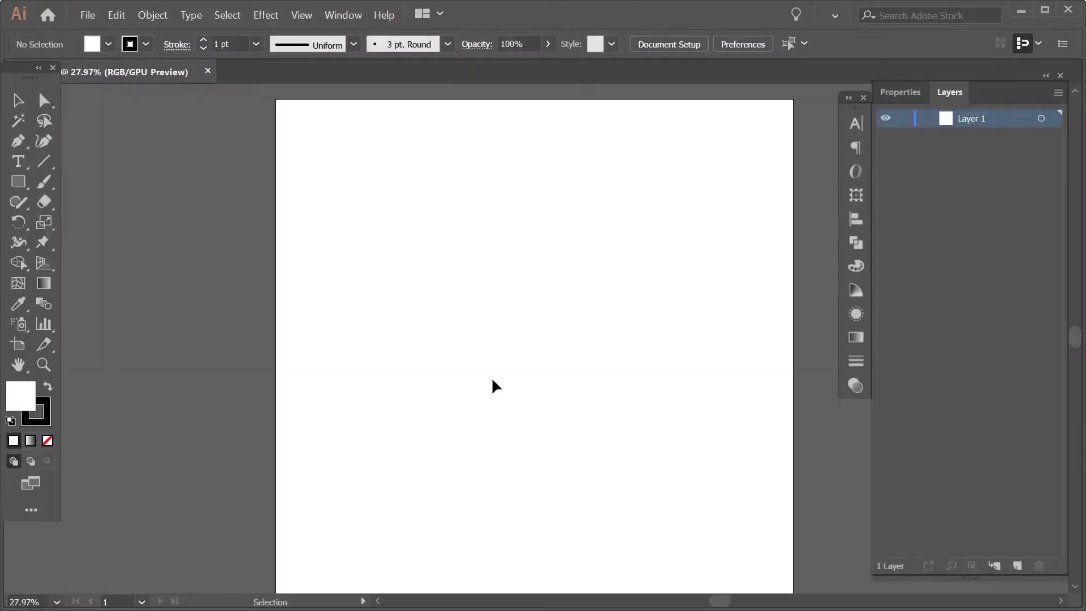
left_click(87, 14)
left_click(109, 68)
double_click(290, 144)
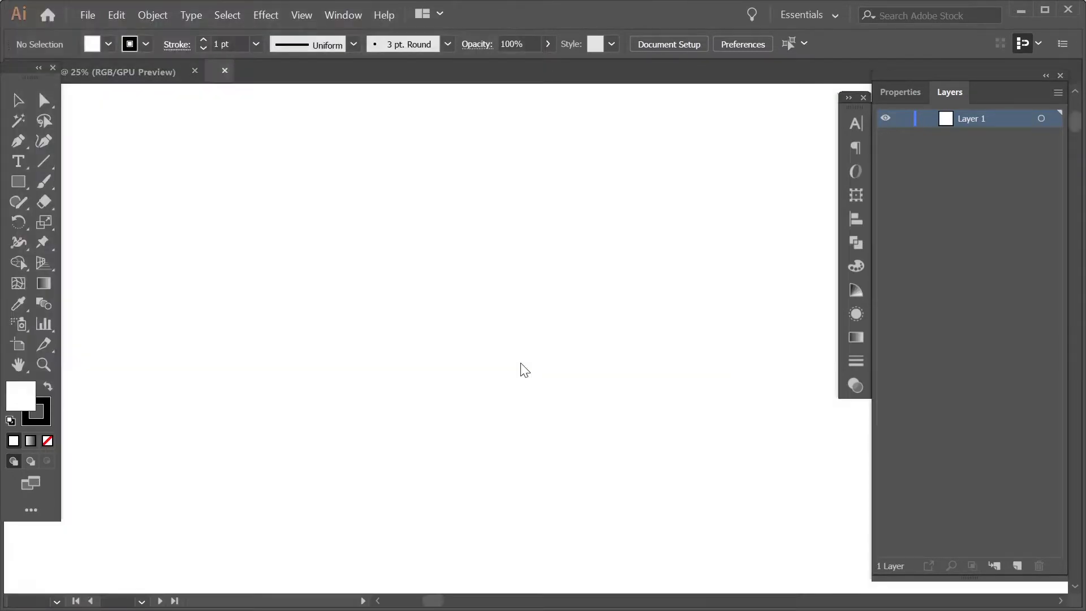
left_click_drag(497, 367, 673, 206)
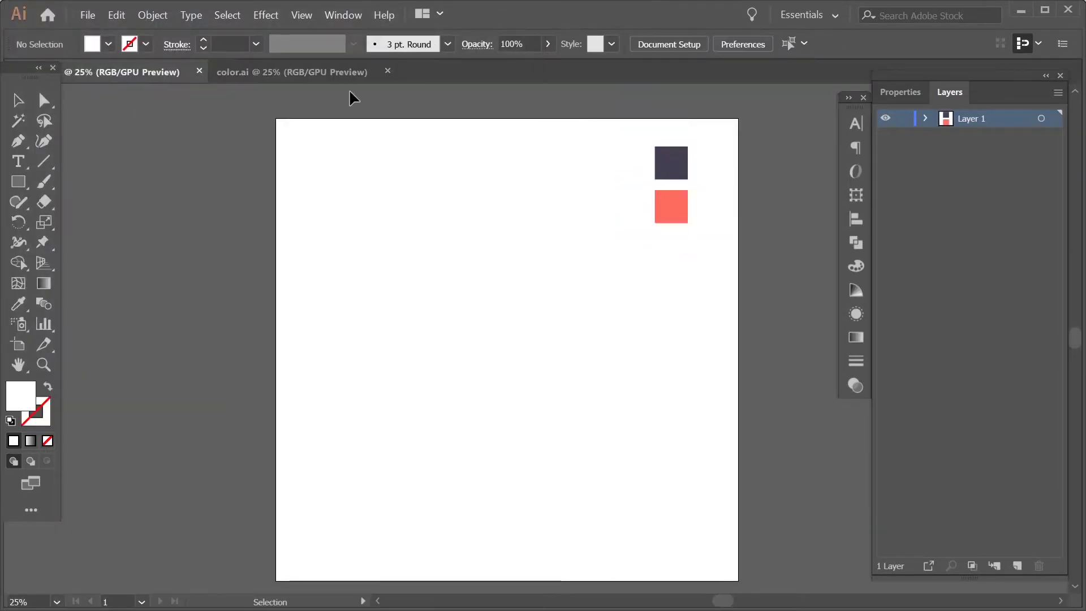
left_click(383, 72)
Draw a tall navy-filled rectangle at the artboard centre and round its corners.
key("m")
left_click_drag(444, 177, 564, 380)
scroll(514, 259, "up", 1)
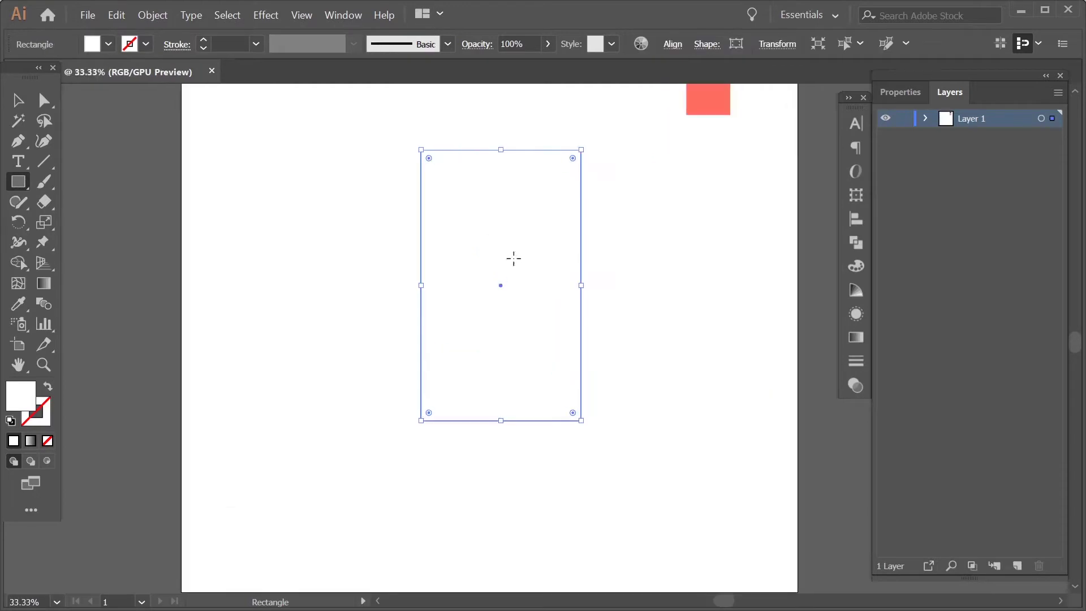
key("i")
key("ctrl+minus")
key("ctrl+minus")
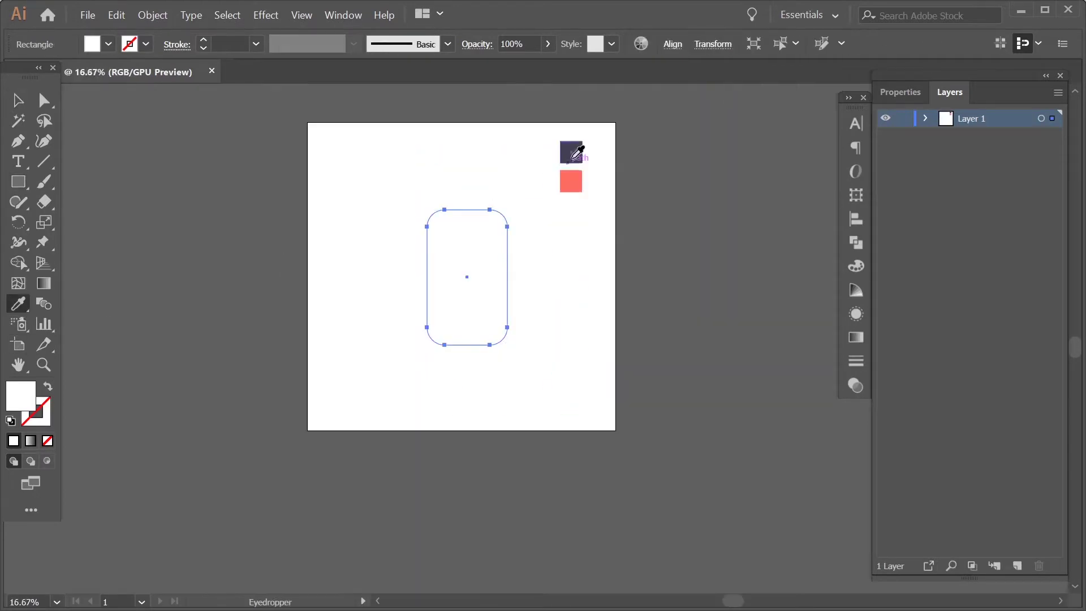
left_click(567, 152)
key("v")
key("ctrl+plus")
key("ctrl+plus")
key("ctrl+plus")
mouse_move(424, 182)
left_mouse_down()
mouse_move(397, 170)
mouse_move(397, 152)
left_mouse_up()
Turn the navy fill into a navy outline, narrow the shape, and set the stroke to 25 pt.
key("ctrl+minus")
key("shift+x")
left_click(901, 92)
left_click(949, 300)
key("ctrl+minus")
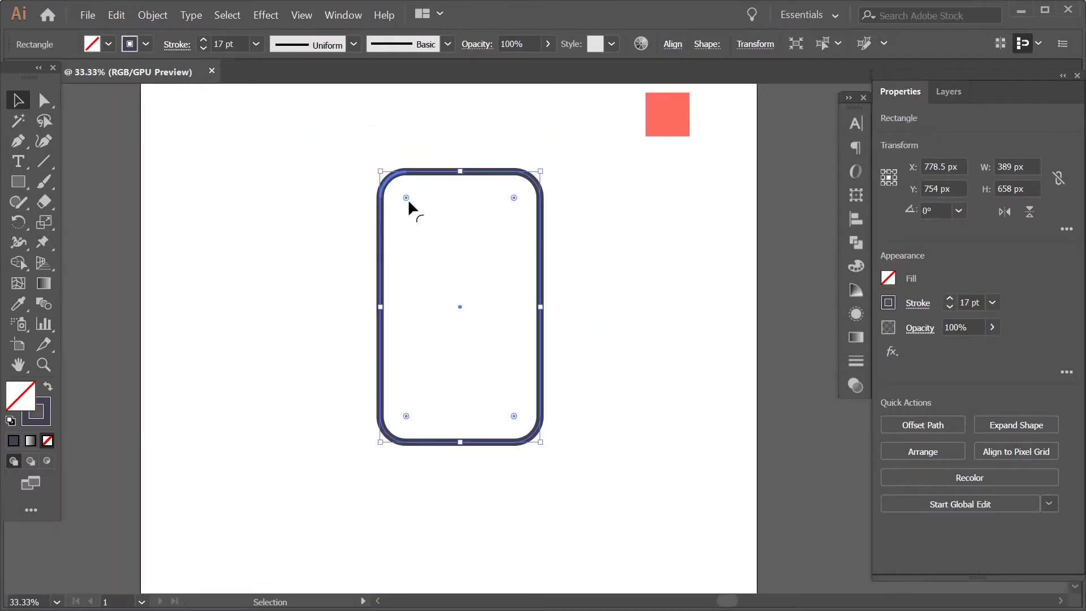
left_click_drag(536, 303, 542, 295)
left_click(542, 295)
key("ctrl+minus")
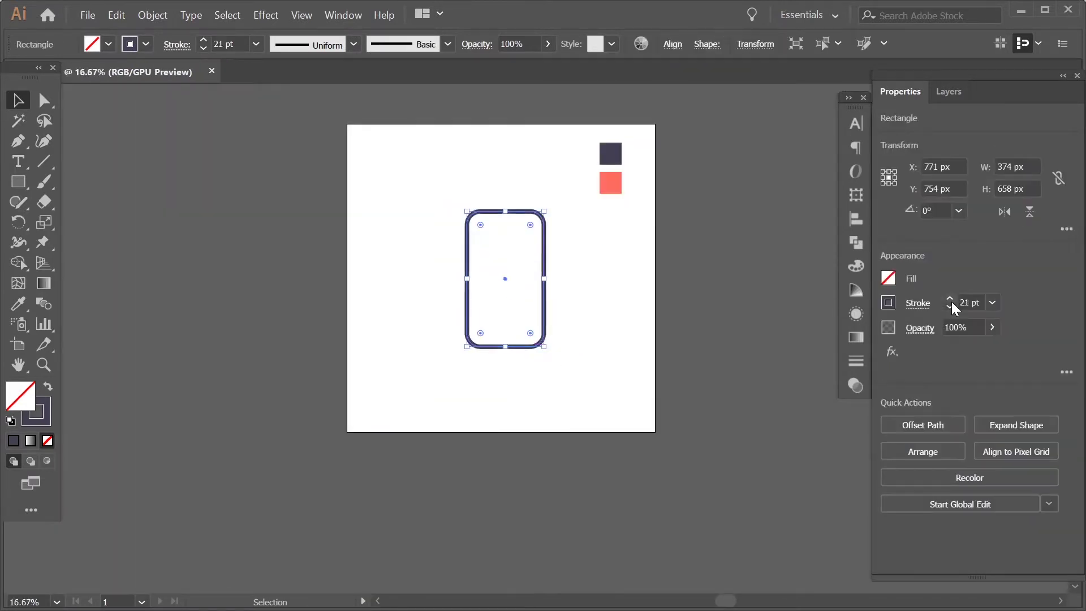
key("ctrl+plus")
left_click(523, 281)
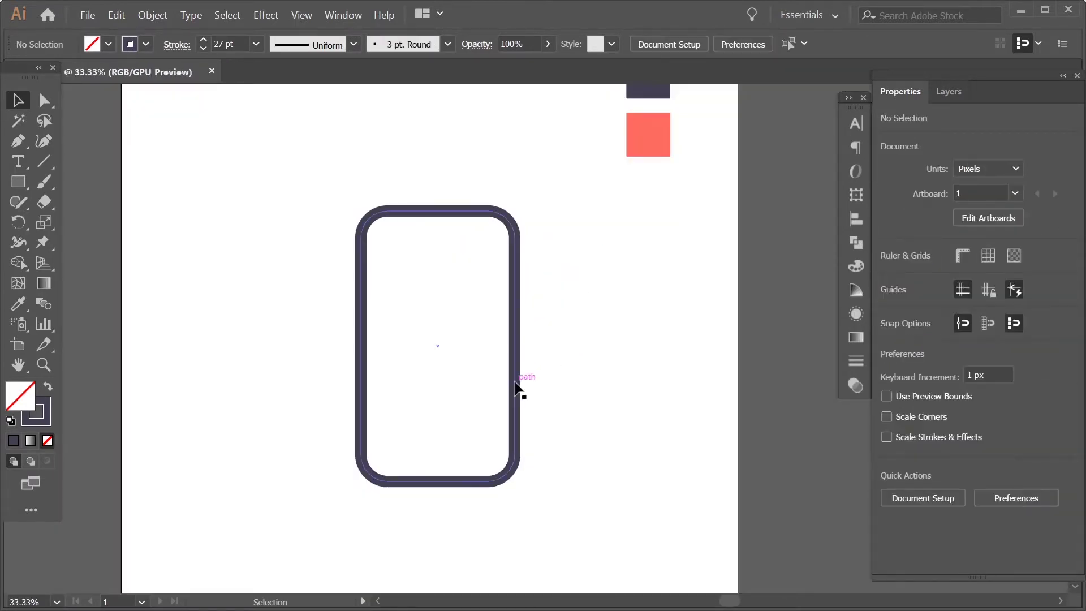
Show the rulers and place a horizontal guide at the rounded rectangle's top.
key("ctrl+plus")
key("ctrl+plus")
key("ctrl+r")
left_click_drag(526, 90, 529, 291)
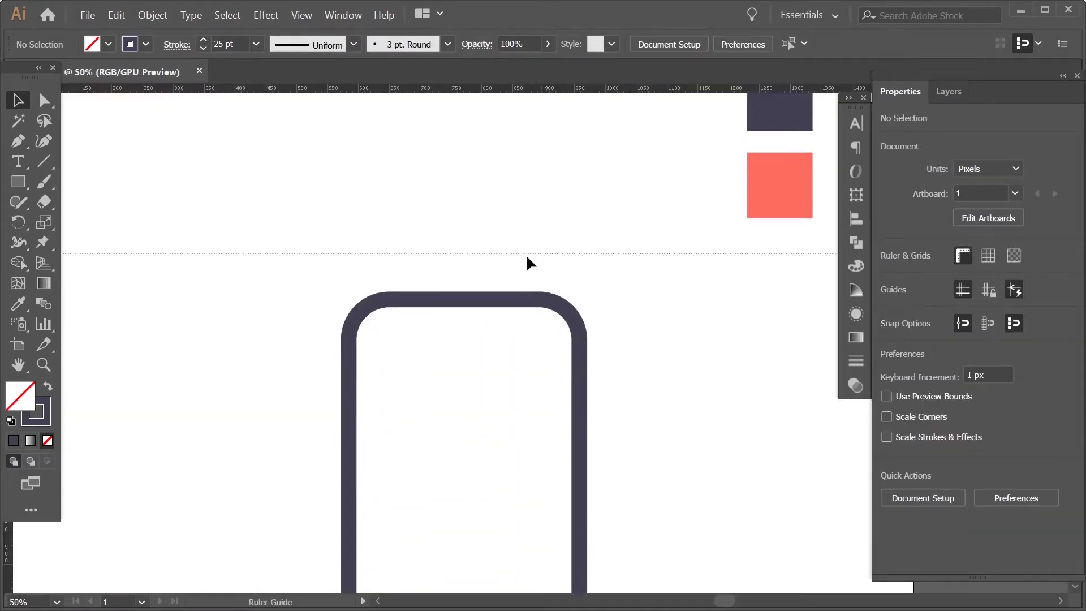
Drag vertical guides from the ruler onto the rounded rectangle's sides.
key("ctrl+plus")
key("ctrl+plus")
key("ctrl+plus")
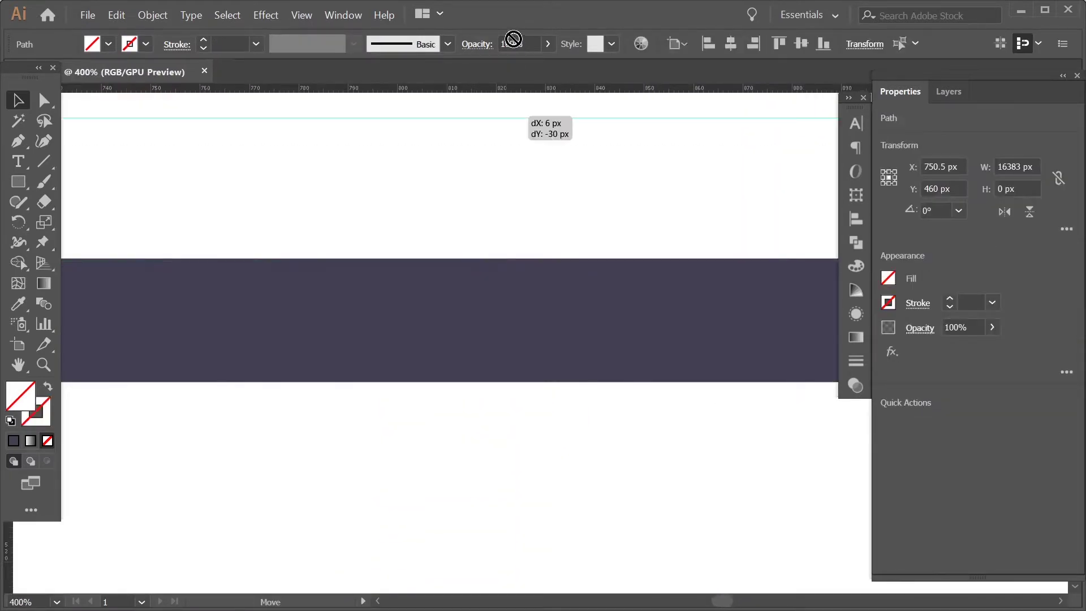
key("ctrl+minus")
key("ctrl+minus")
key("ctrl+minus")
left_click_drag(513, 43, 526, 96)
key("ctrl+minus")
key("ctrl+minus")
key("ctrl+minus")
left_click(614, 284)
key("ctrl+plus")
key("ctrl+plus")
key("ctrl+plus")
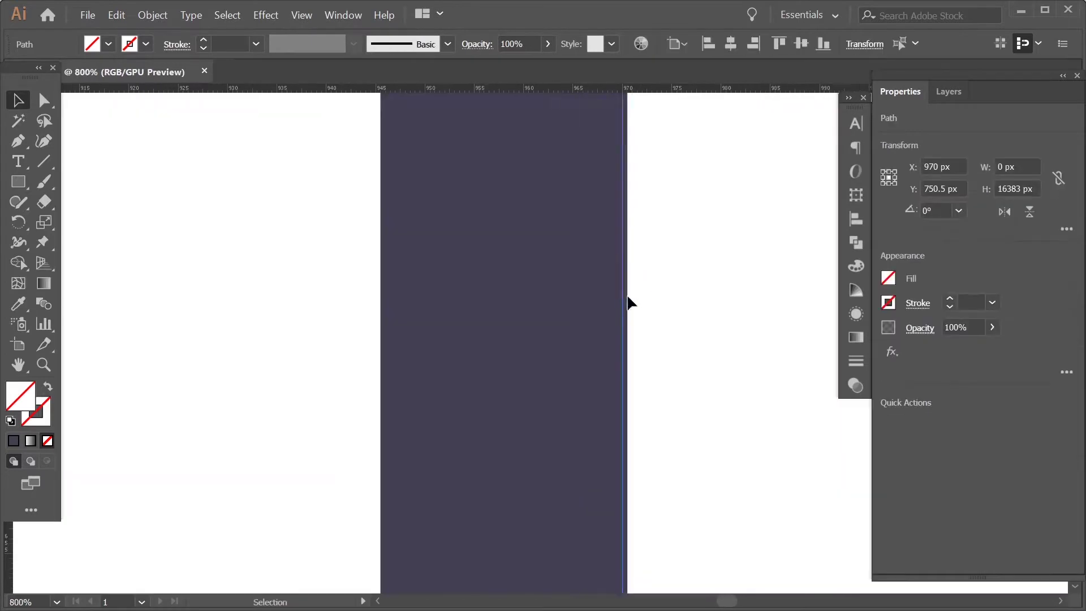
key("ctrl+minus")
key("ctrl+minus")
key("ctrl+minus")
left_click(382, 263)
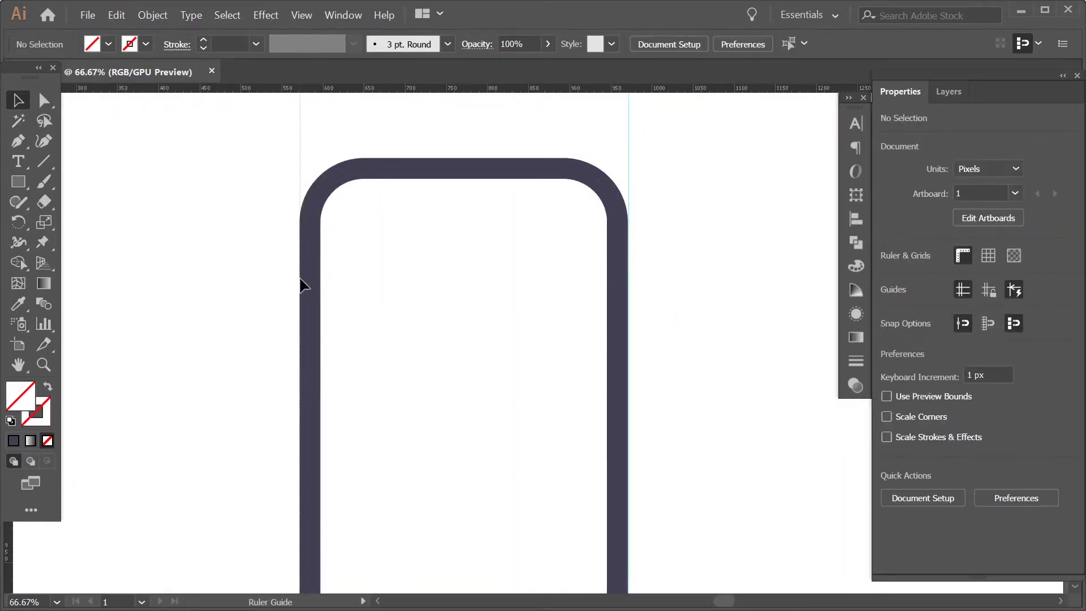
key("ctrl+minus")
key("ctrl+minus")
key("ctrl+minus")
key("ctrl+plus")
key("ctrl+plus")
key("ctrl+plus")
key("ctrl+plus")
Draw a straight Pen line from the left guide to the right guide.
left_click(18, 144)
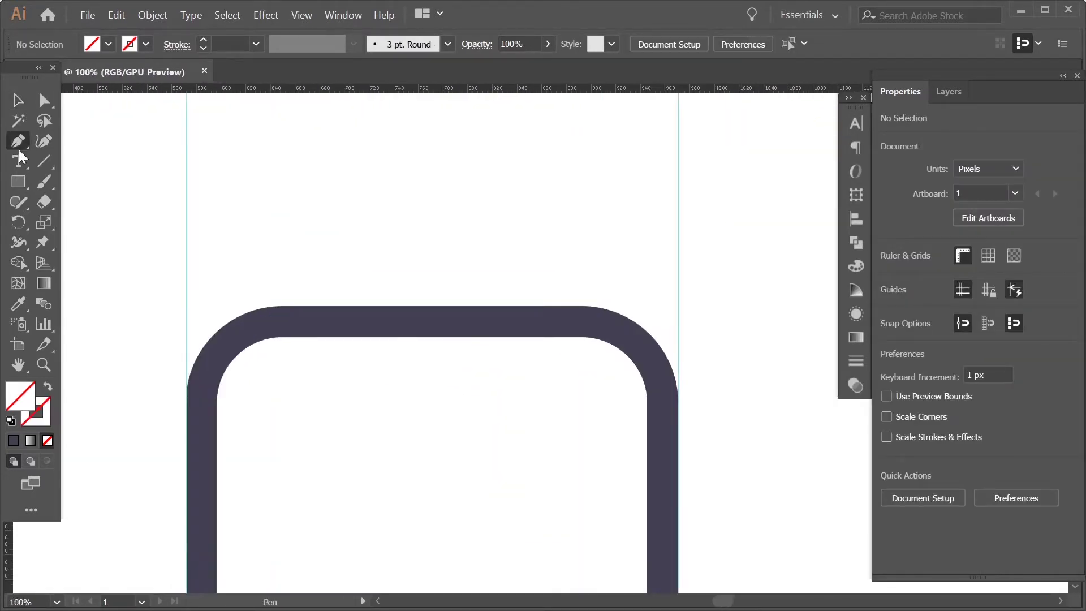
left_click(186, 295)
left_click(654, 296)
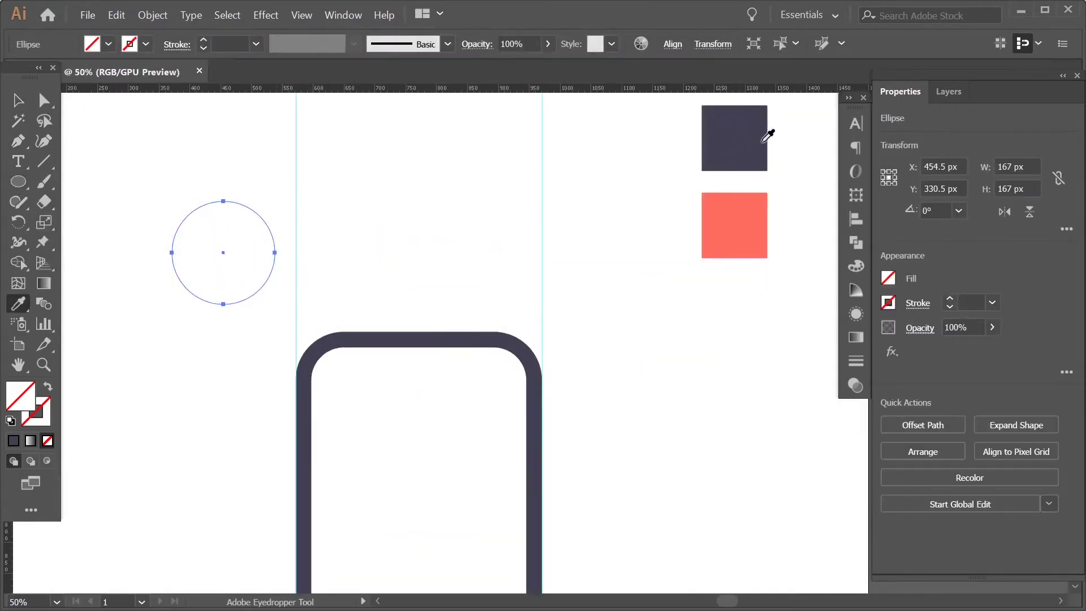
Fill the circle navy and draw an unfilled horizontal line across it.
left_click(762, 141)
key("p")
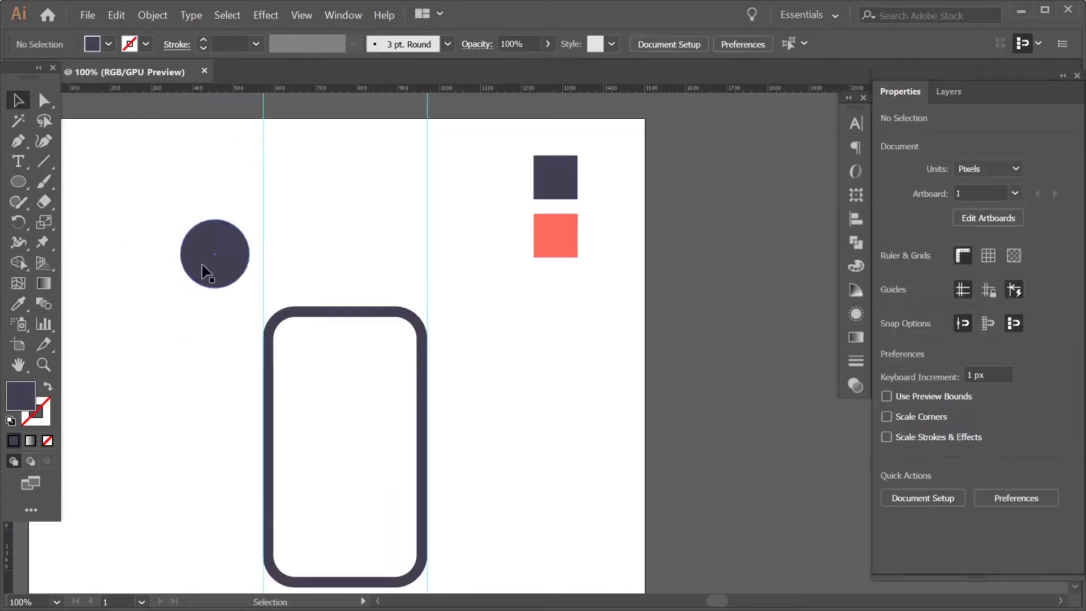
left_click(132, 145)
left_click(185, 141)
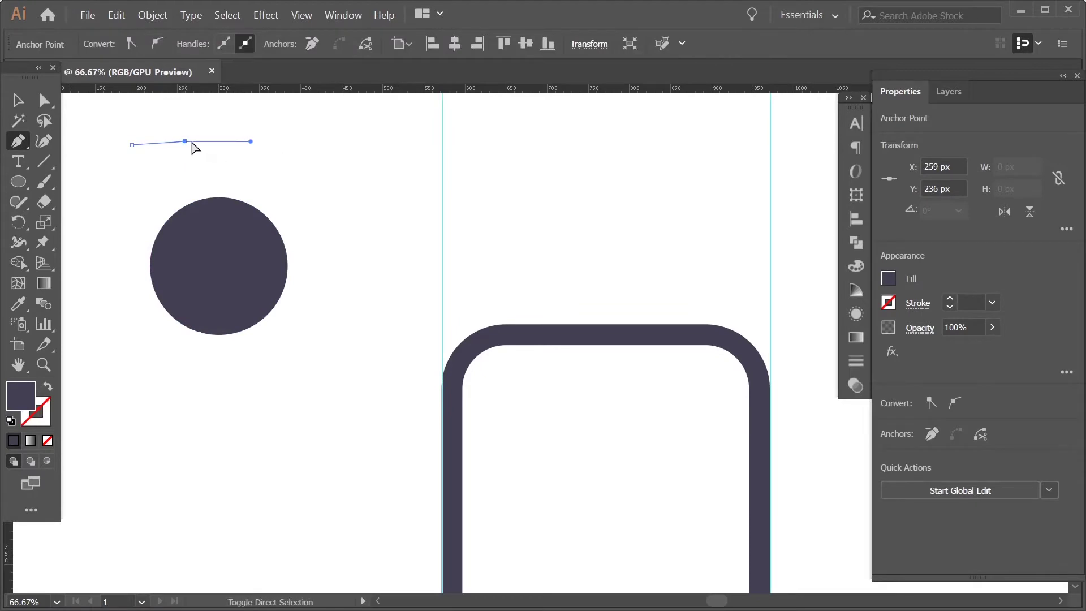
left_click(332, 143)
left_click(888, 278)
left_click(706, 337)
key("v")
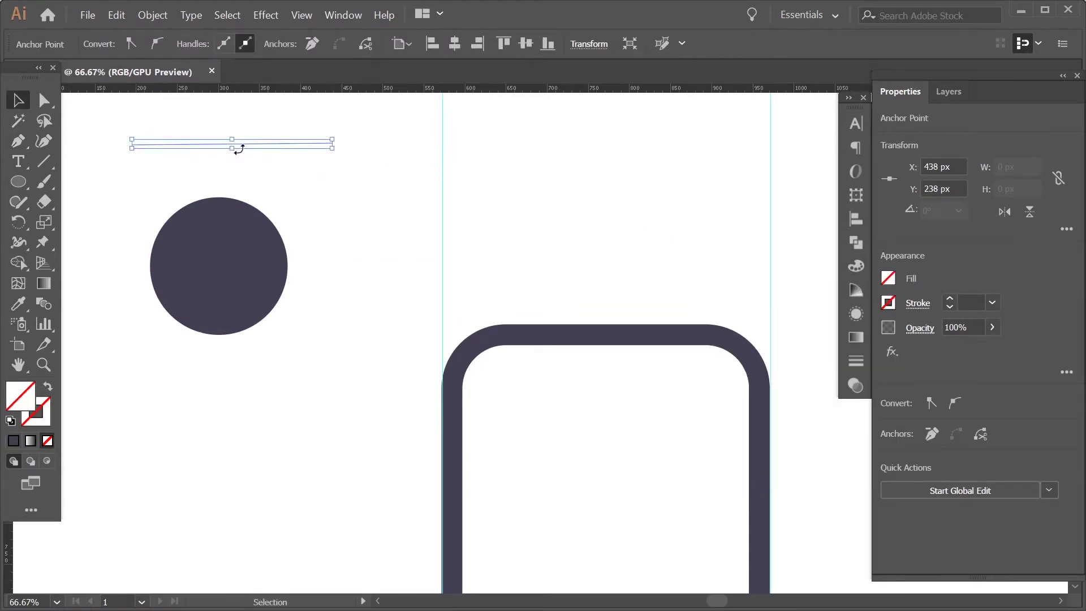
Move the semicircle onto the rectangle's top and try widening it to match.
left_click_drag(210, 208, 590, 266)
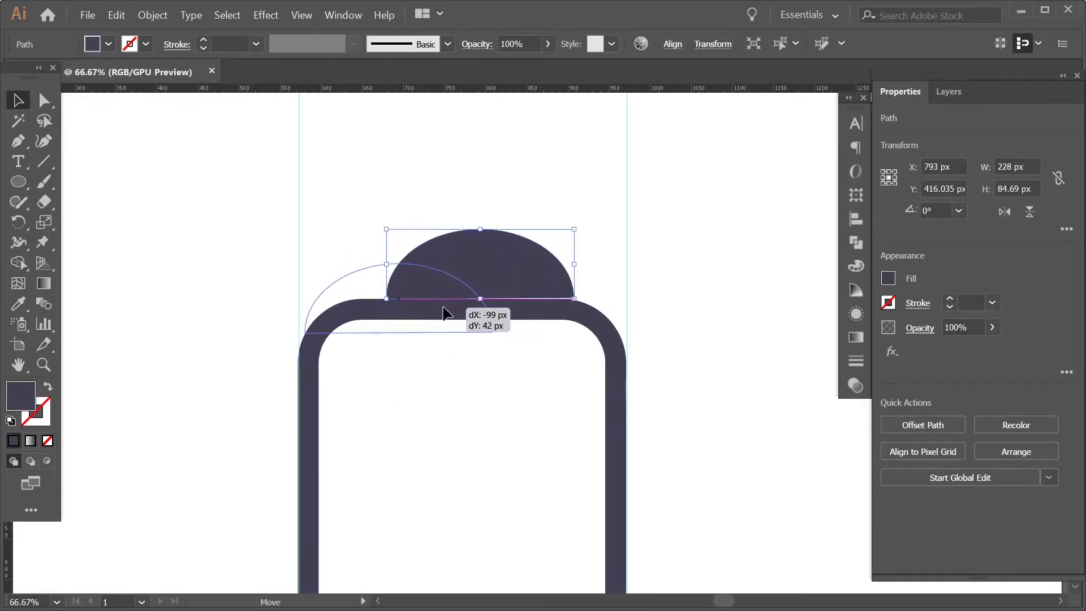
left_click_drag(443, 313, 515, 303)
key("ctrl+minus")
key("ctrl+minus")
key("ctrl+1")
mouse_move(727, 298)
left_mouse_down()
mouse_move(704, 300)
mouse_move(728, 300)
left_mouse_up()
key("ctrl+plus")
Undo the reshaping back to the whole navy circle.
key("shift+asciitilde")
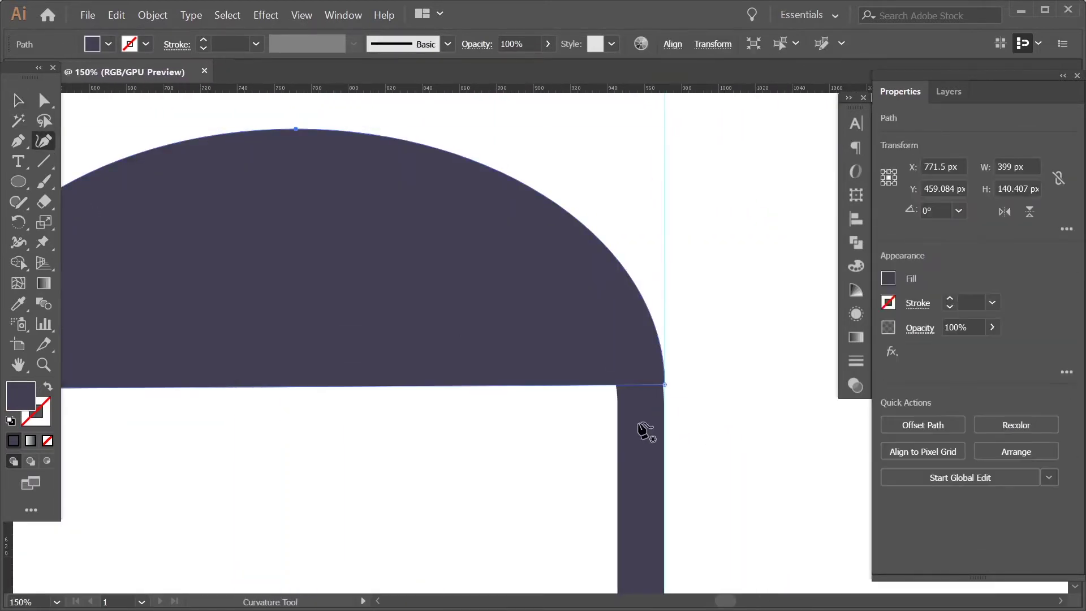
key("v")
key("ctrl+shift+a")
key("ctrl+minus")
key("ctrl+minus")
key("ctrl+minus")
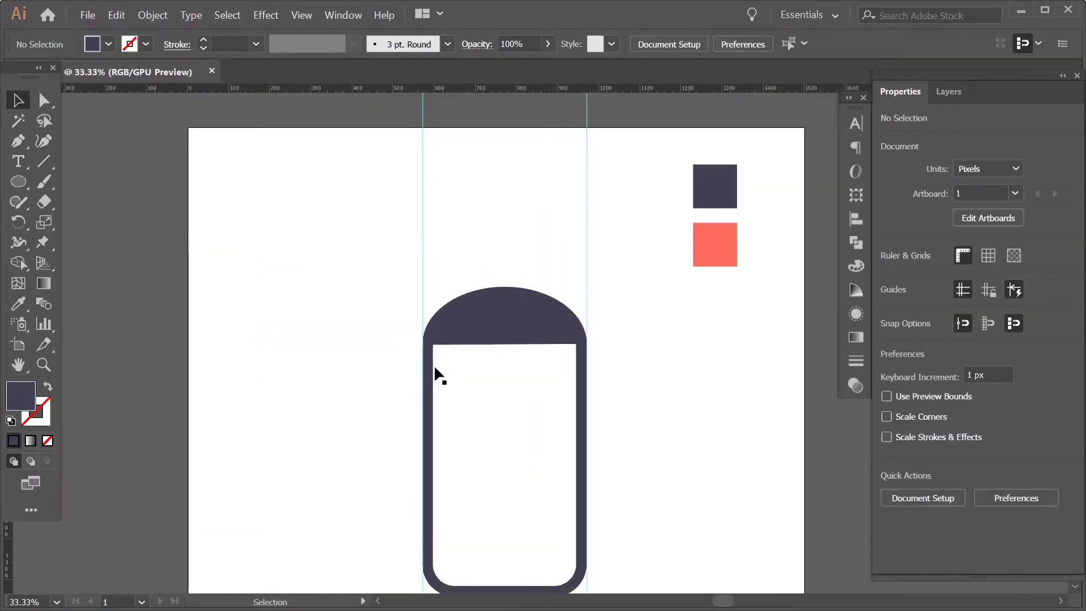
key("l")
Draw an unfilled horizontal line straight across the circle's middle.
left_click_drag(137, 150, 262, 275)
key("p")
left_click(111, 212)
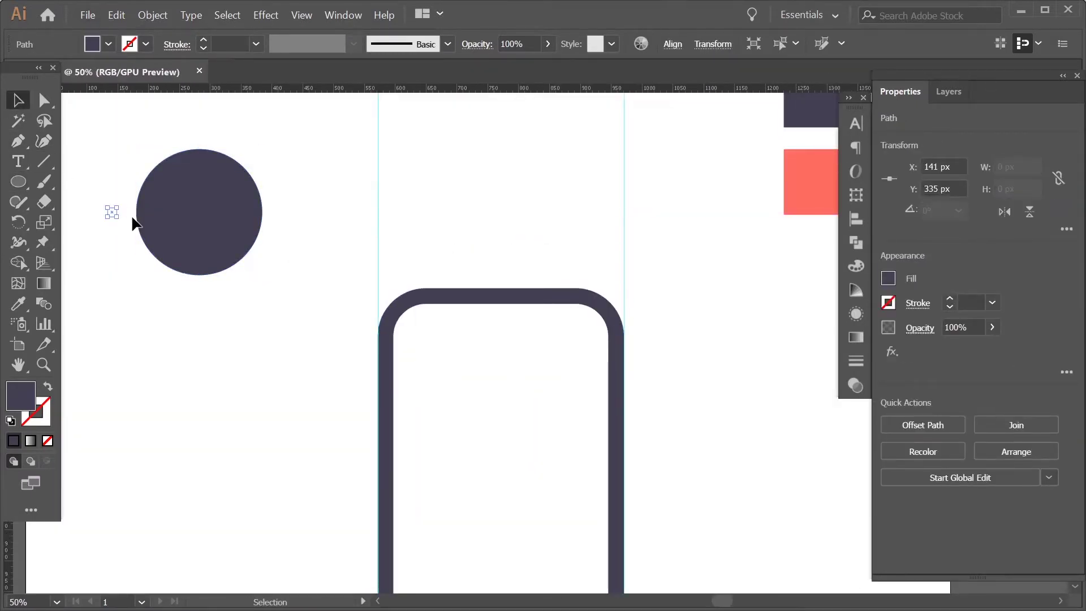
left_click(342, 212)
key("ctrl+plus")
left_click(888, 277)
left_click(703, 339)
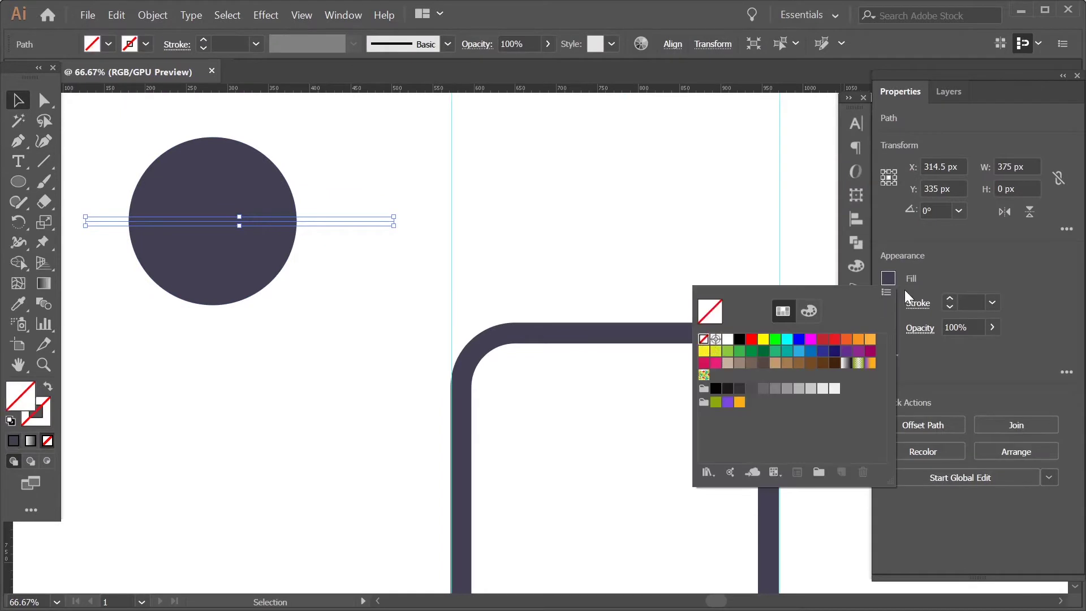
key("Escape")
Cut the circle along the line with Shape Builder and delete the lower half.
key("shift+m")
left_click(212, 266, "alt")
left_click(107, 220, "alt")
key("ctrl+minus")
key("ctrl+minus")
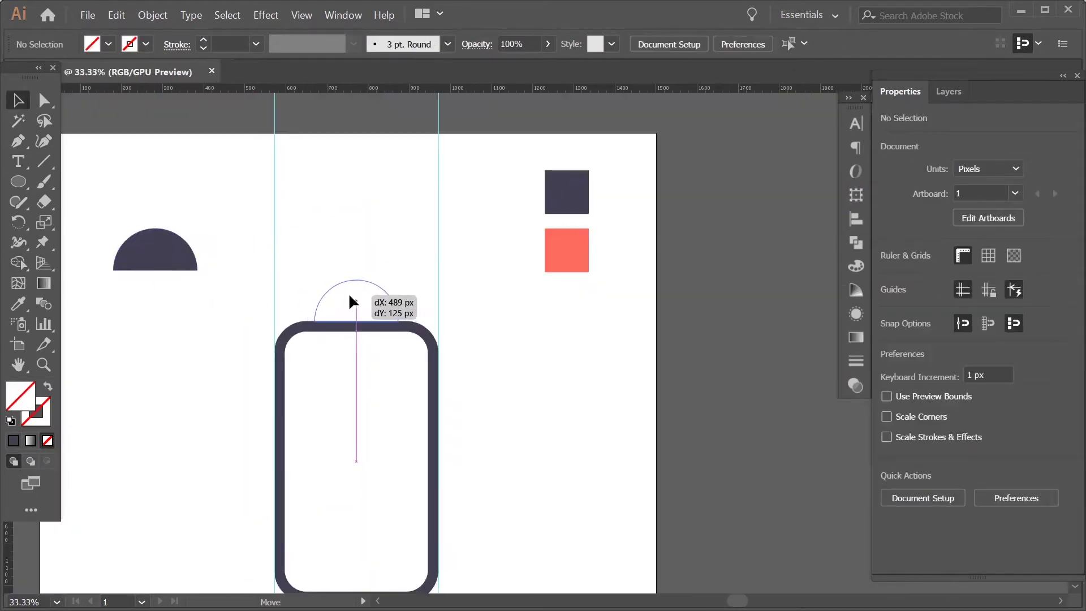
Stretch the semicircle out to the guides at 399 px wide.
left_click_drag(351, 295, 350, 295)
key("ctrl+plus")
key("ctrl+plus")
key("ctrl+plus")
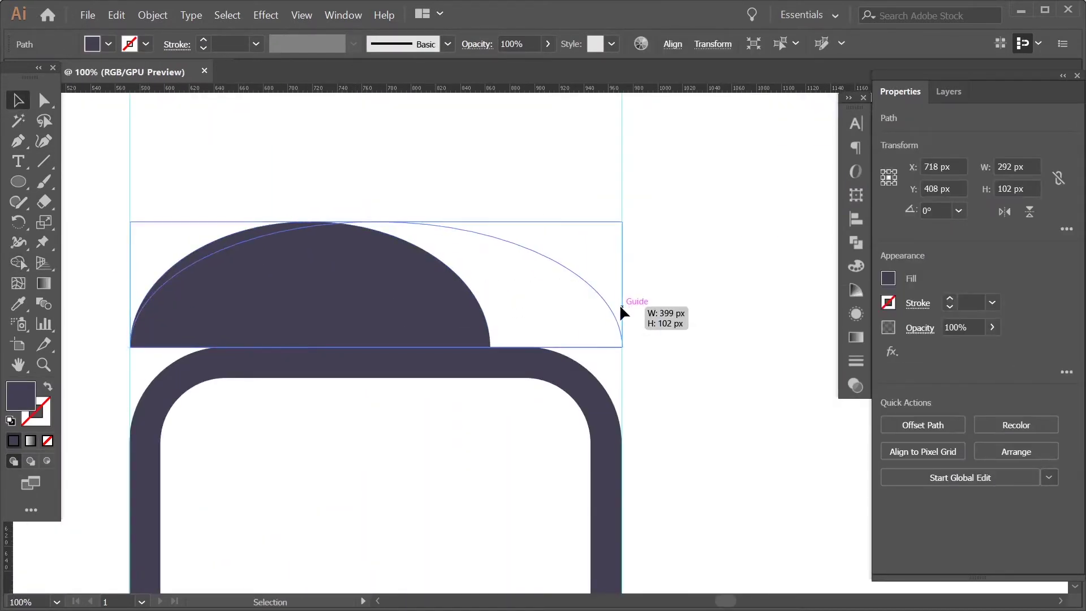
left_click_drag(621, 310, 621, 310)
left_click_drag(375, 222, 373, 262)
key("ctrl+minus")
key("ctrl+plus")
Move the widened semicircle down so it caps the rounded body.
left_click_drag(524, 352, 524, 359)
key("ctrl+minus")
key("ctrl+minus")
key("ctrl+plus")
key("ctrl+minus")
left_click(449, 454)
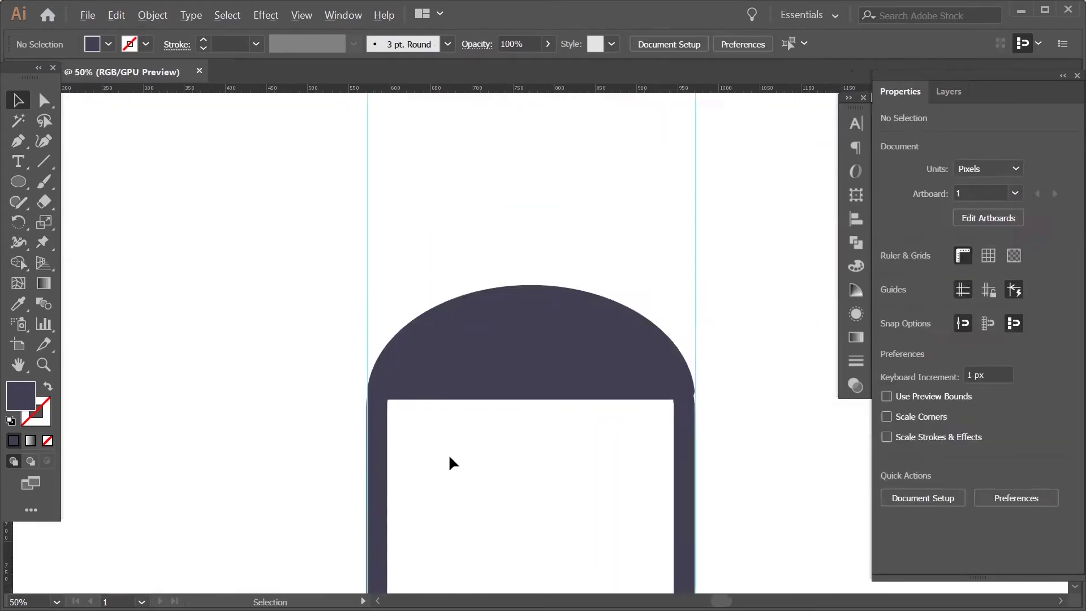
key("ctrl+minus")
key("p")
key("ctrl+minus")
Pen-draw a small square and curve its sides inward with the Curvature tool.
left_click(568, 317)
left_click(568, 357)
left_click(607, 358)
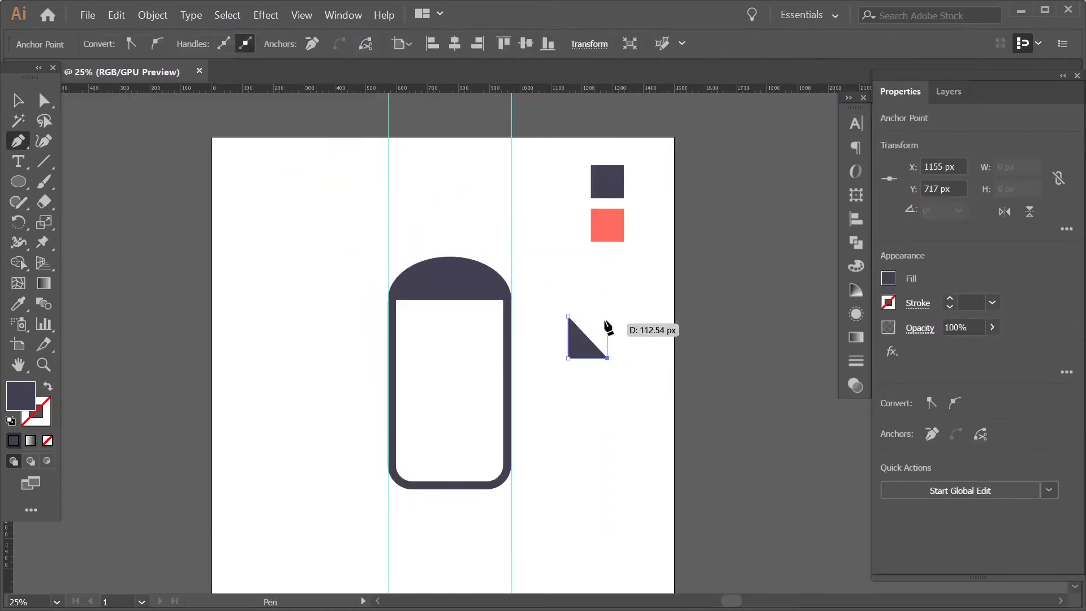
left_click(607, 316)
left_click(568, 317)
key("ctrl+plus")
key("shift+asciitilde")
left_click_drag(562, 341, 574, 342)
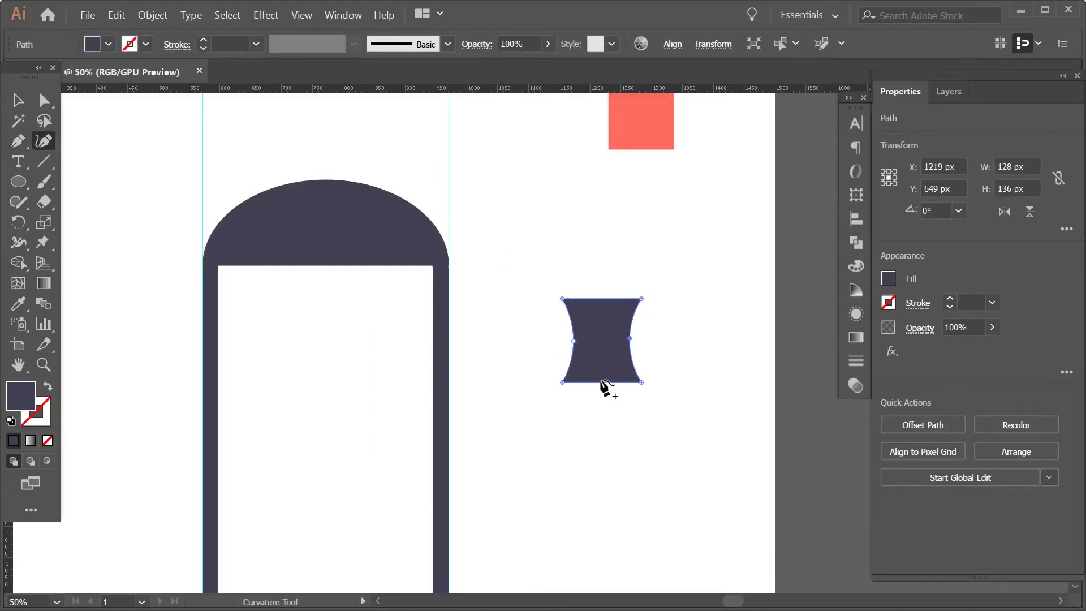
Move the curved face shape up into the head arch.
mouse_move(624, 345)
left_mouse_down()
mouse_move(346, 315)
mouse_move(368, 388)
mouse_move(368, 349)
left_mouse_up()
key("ctrl+plus")
left_click(375, 310)
key("a")
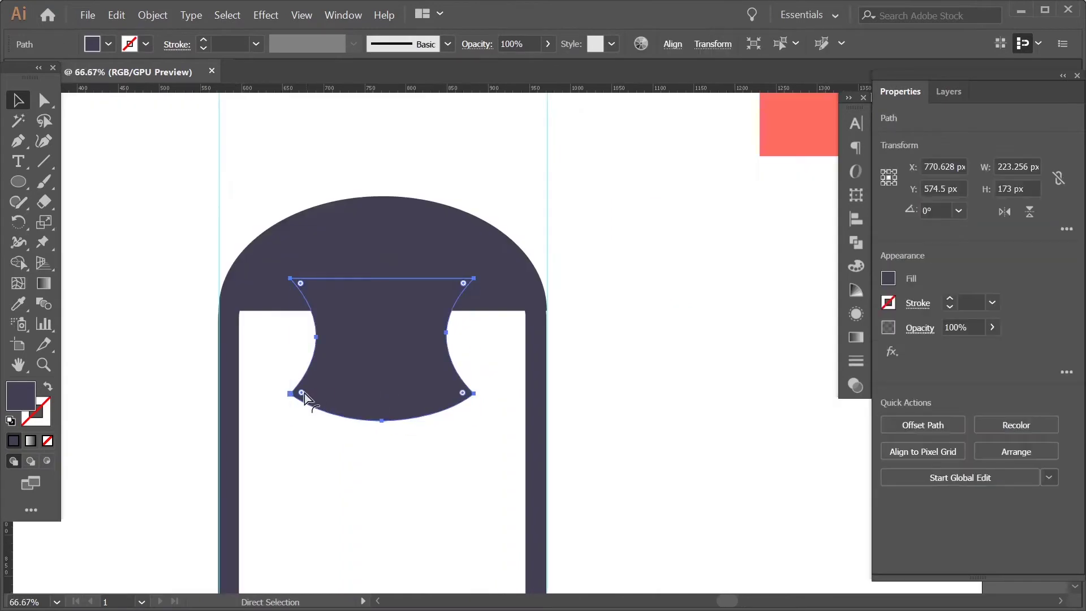
key("ctrl+minus")
Round the face shape's bottom corners with Direct Selection.
key("ctrl+plus")
key("ctrl+plus")
key("ctrl+plus")
left_click(257, 357)
left_click_drag(277, 354, 320, 355)
left_click(407, 409)
key("ctrl+minus")
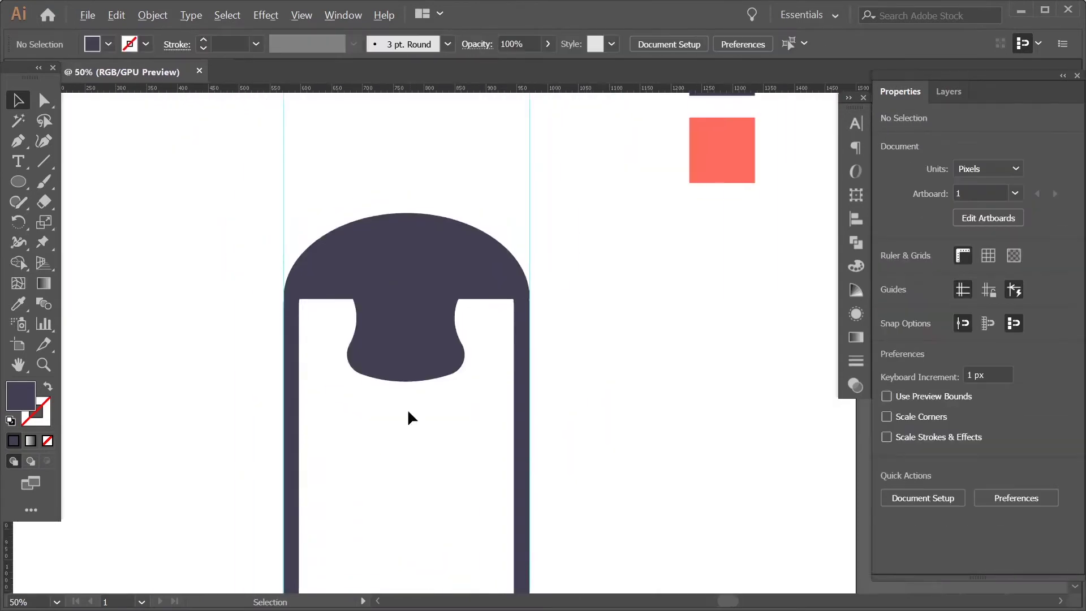
key("ctrl+plus")
Nudge the bell-shaped face piece slightly upward and clear a stray single-point path.
left_click(18, 100)
left_click_drag(251, 269, 251, 259)
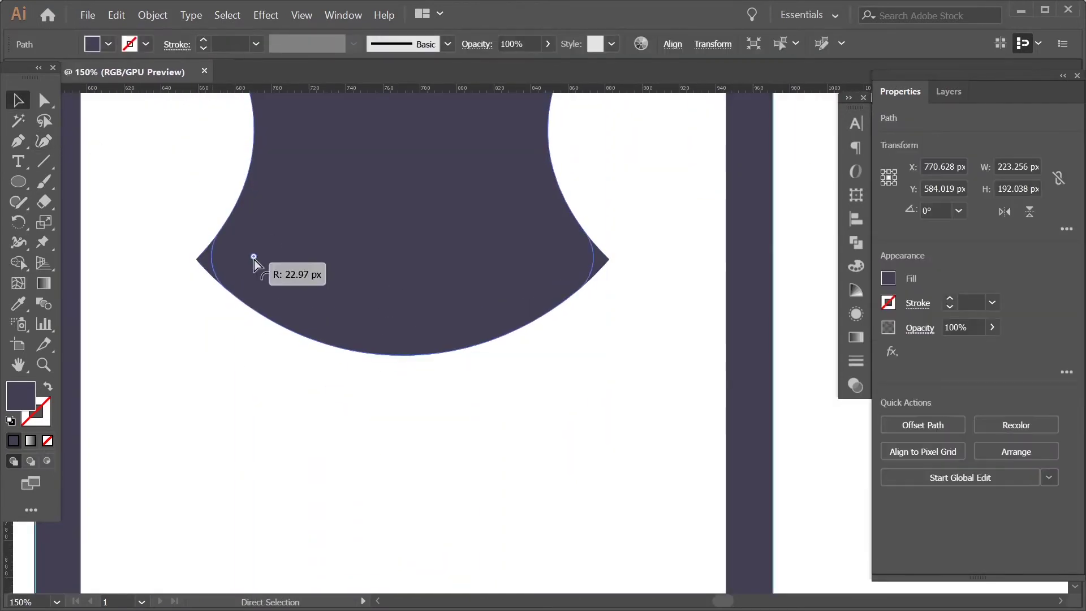
left_click(408, 415)
key("ctrl+0")
key("ctrl+plus")
key("ctrl+plus")
key("ctrl+plus")
key("ctrl+plus")
key("p")
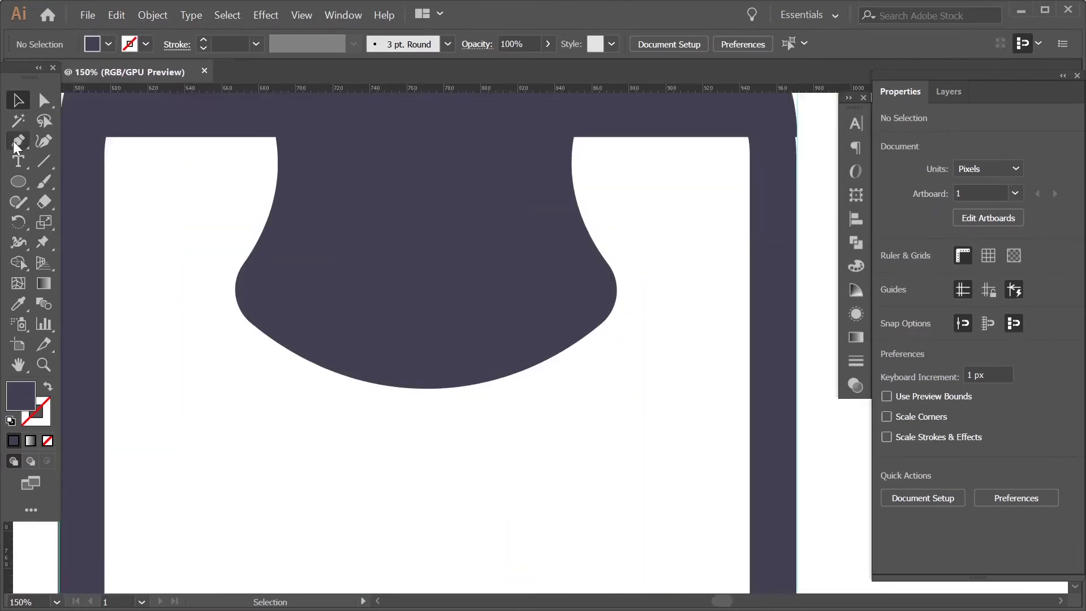
left_click(394, 382)
left_click(490, 340)
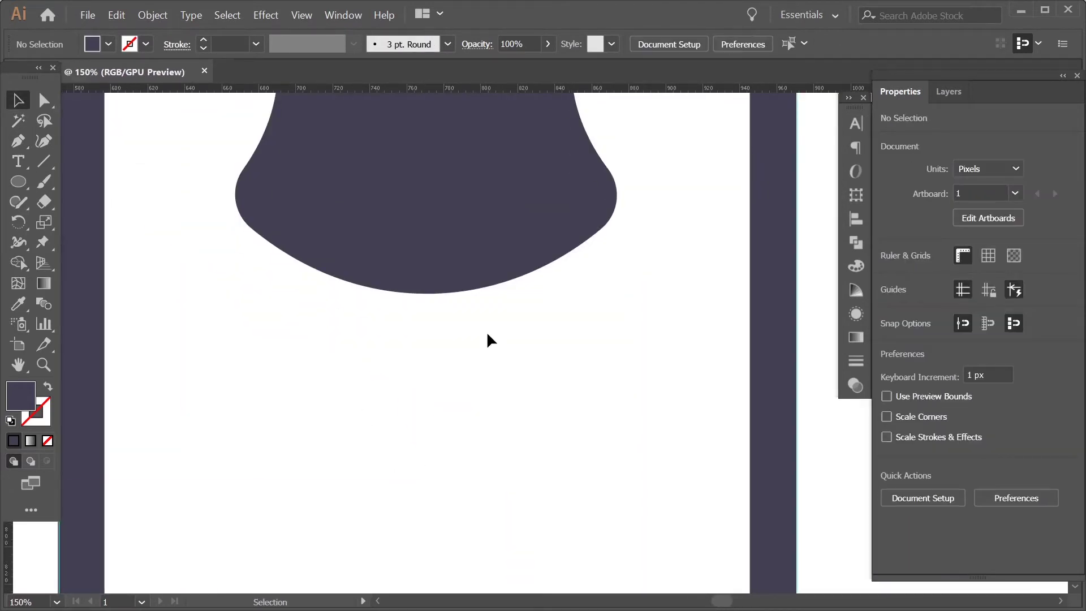
Create a 3-sided polygon, flip it point-down, and place it below the face piece.
left_click(19, 181)
left_click(85, 243)
right_click(319, 365)
left_click(320, 365)
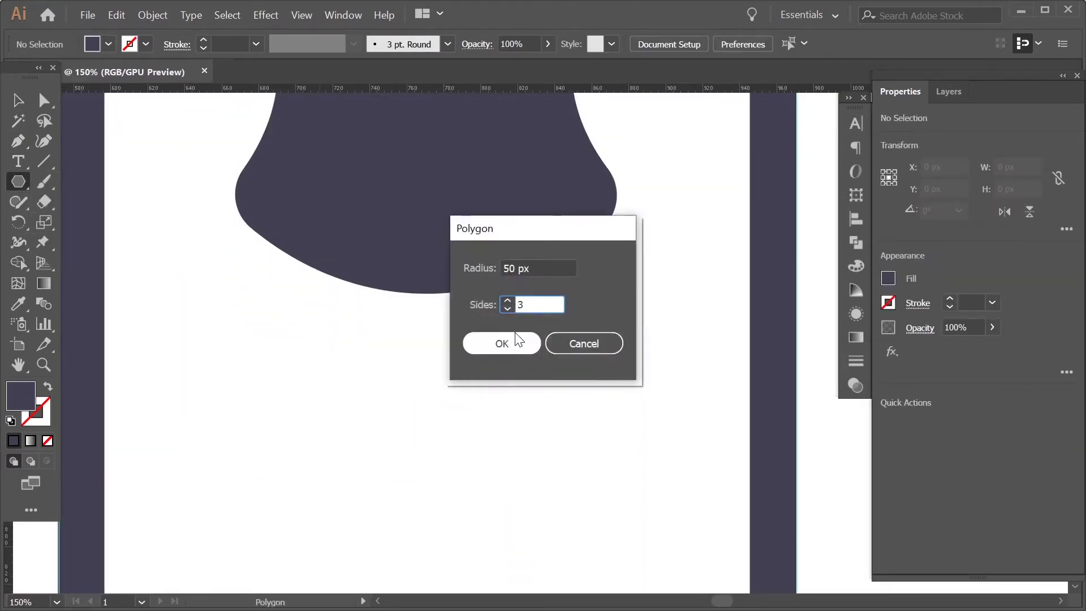
type("3")
left_click(499, 342)
right_click(324, 343)
left_click(575, 310)
left_click_drag(320, 351, 432, 344)
Send the triangle to the back behind the other shapes.
scroll(447, 447, "up", 2)
scroll(436, 424, "down", 2)
right_click(450, 410)
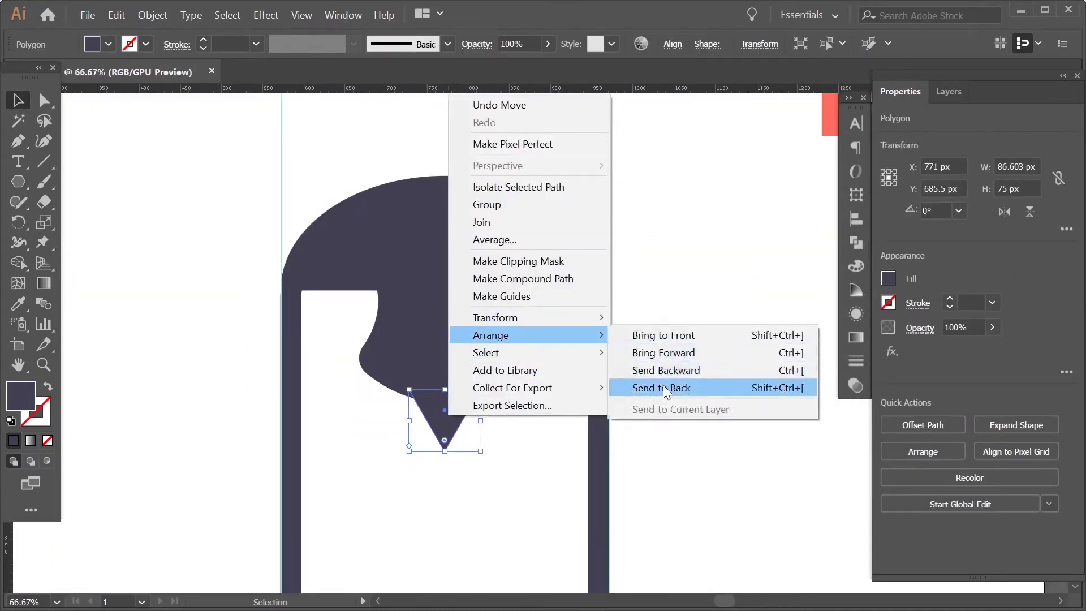
left_click(661, 385)
left_click(16, 312)
Round the coral beak's bottom tip.
left_click(19, 100)
scroll(453, 430, "up", 2)
left_click_drag(456, 447, 460, 456)
left_click(475, 436)
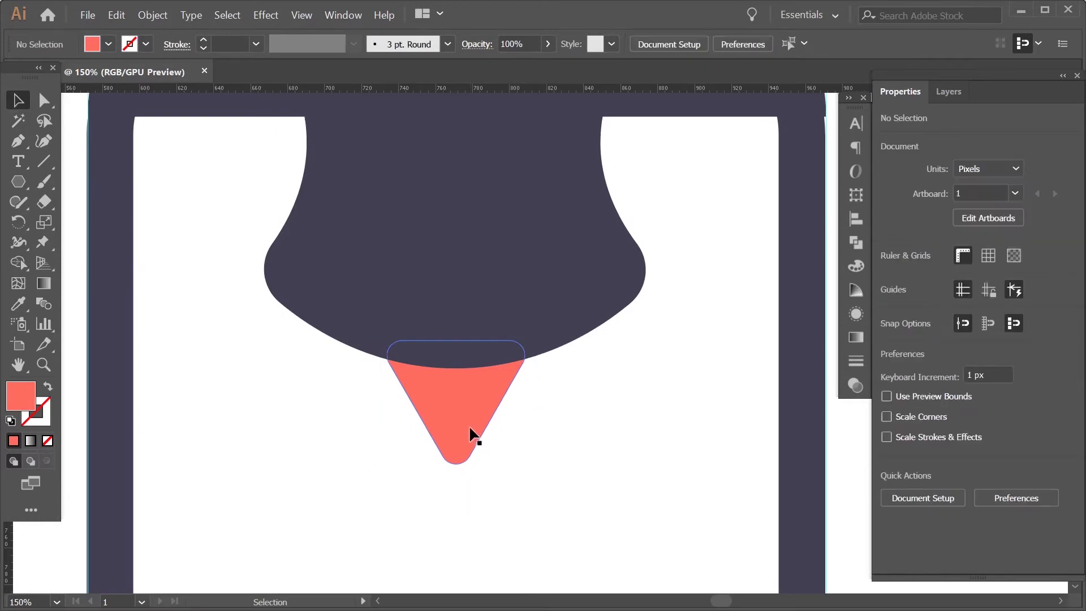
scroll(419, 504, "down", 3)
scroll(422, 562, "down", 1)
scroll(420, 556, "up", 3)
scroll(409, 315, "down", 3)
Pen-draw the left wing's curved outline beside the penguin's body.
key("p")
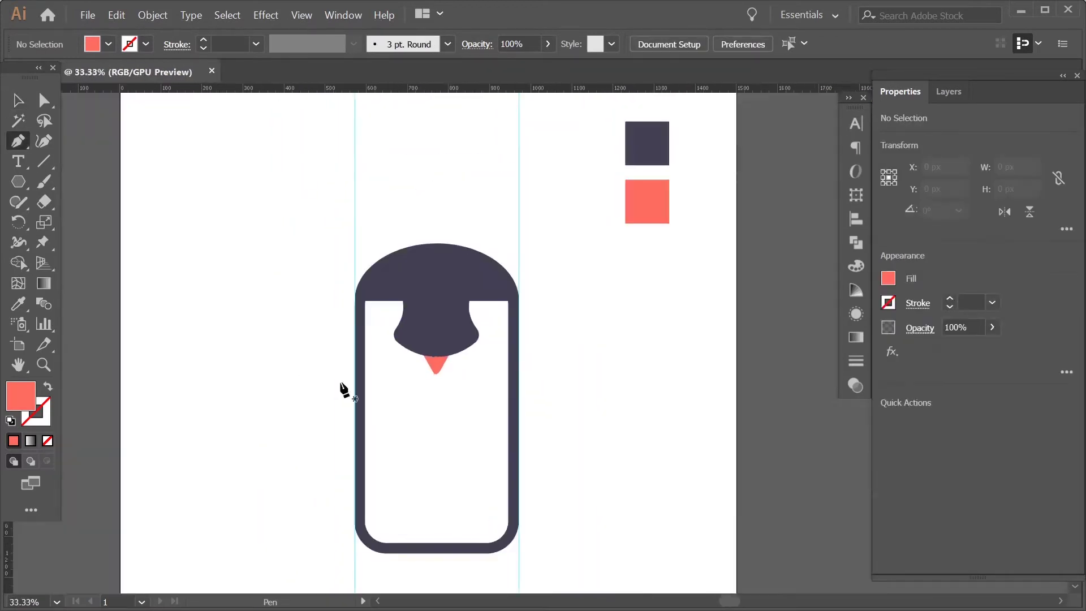
scroll(332, 385, "up", 2)
left_click(366, 243)
left_click_drag(293, 322, 269, 365)
scroll(293, 322, "up", 2)
left_click_drag(291, 328, 443, 225)
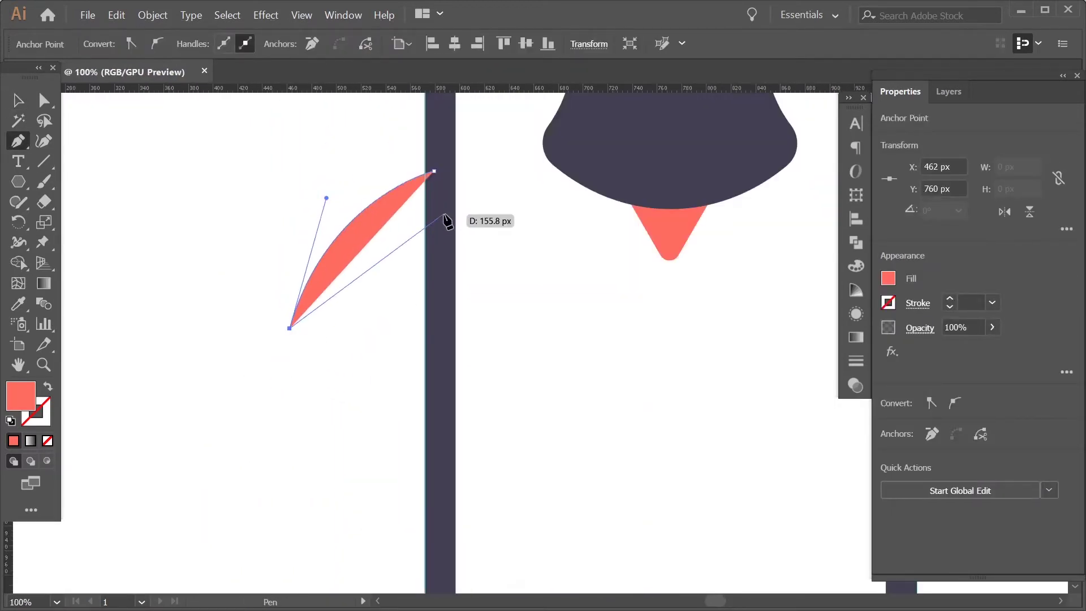
scroll(395, 289, "up", 2)
scroll(395, 288, "down", 3)
mouse_move(395, 289)
left_mouse_down()
mouse_move(334, 337)
mouse_move(280, 352)
left_mouse_up()
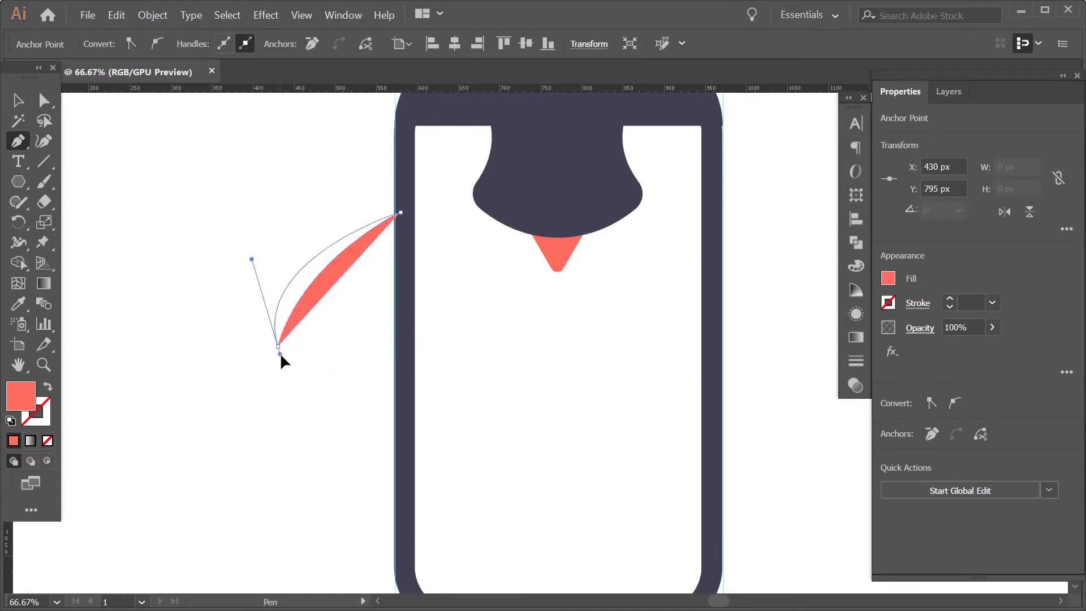
scroll(276, 364, "up", 1)
left_click_drag(474, 201, 134, 138)
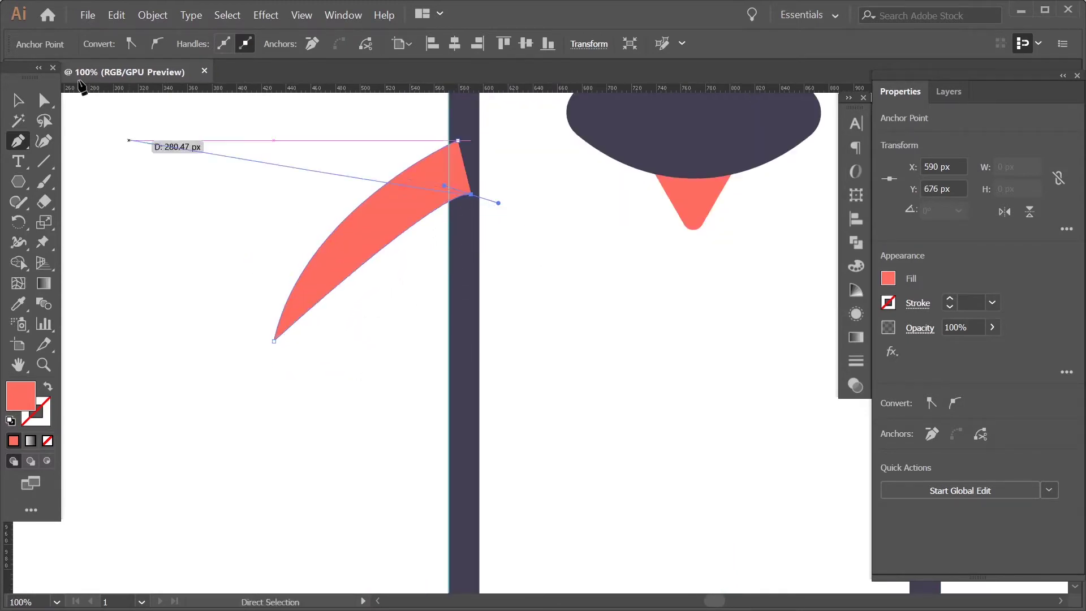
key("v")
Curve the left wing's lower edge to complete the wing shape.
scroll(306, 333, "down", 3)
scroll(291, 361, "up", 2)
key("p")
scroll(292, 362, "up", 2)
scroll(189, 378, "down", 2)
mouse_move(185, 361)
left_mouse_down()
mouse_move(334, 305)
mouse_move(244, 339)
left_mouse_up()
key("v")
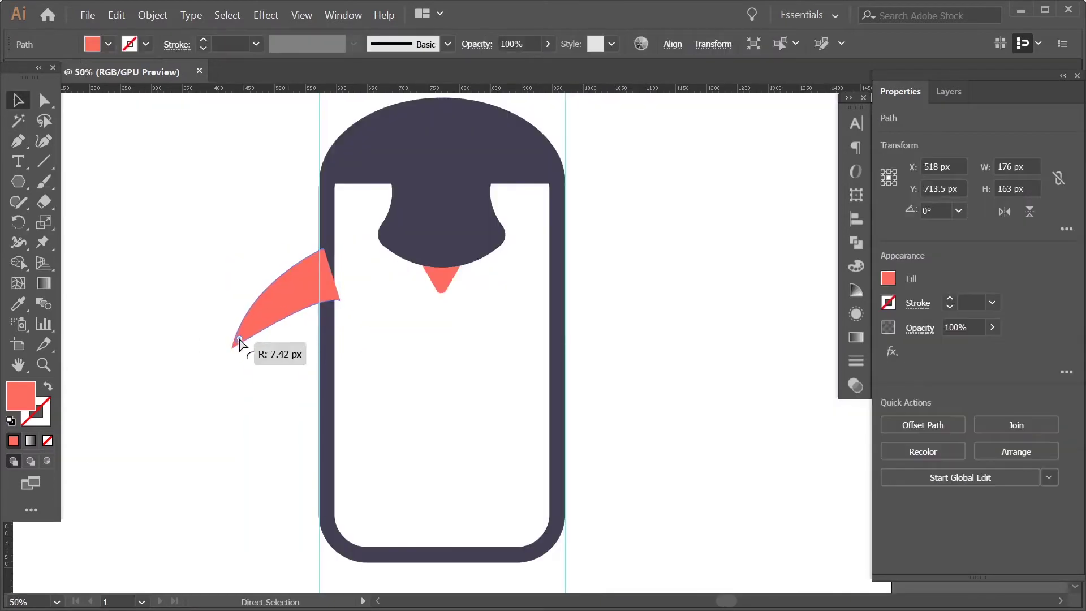
scroll(249, 329, "down", 2)
Colour the wing navy, angle it outward, and send it behind the body.
key("i")
left_click_drag(238, 399, 251, 413)
scroll(252, 413, "up", 1)
left_click(187, 464)
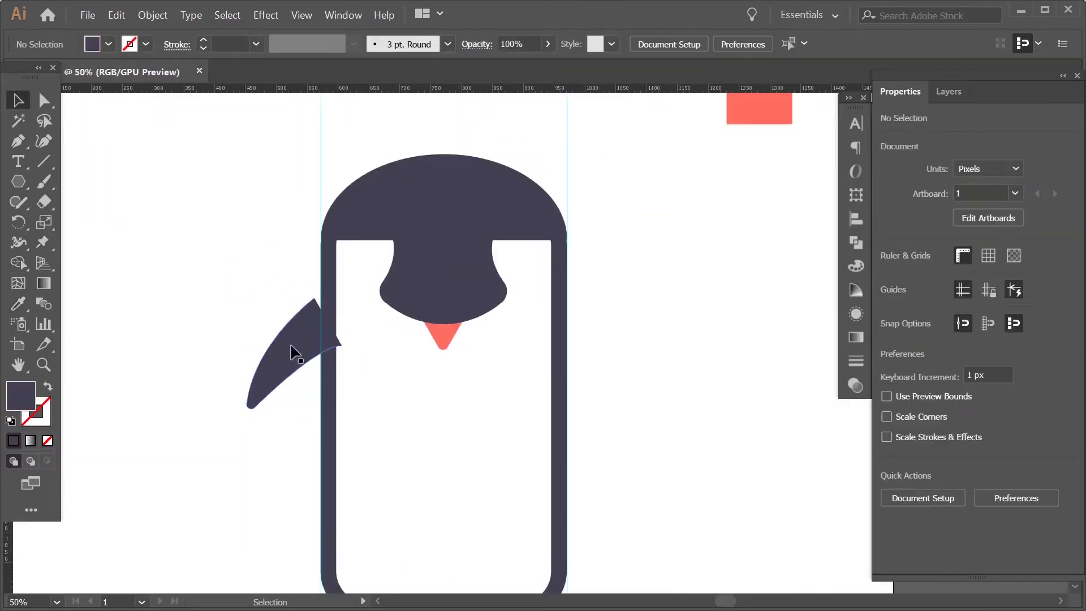
left_click(328, 362)
left_click(294, 430)
right_click(282, 355)
left_click(493, 330)
left_click(293, 378)
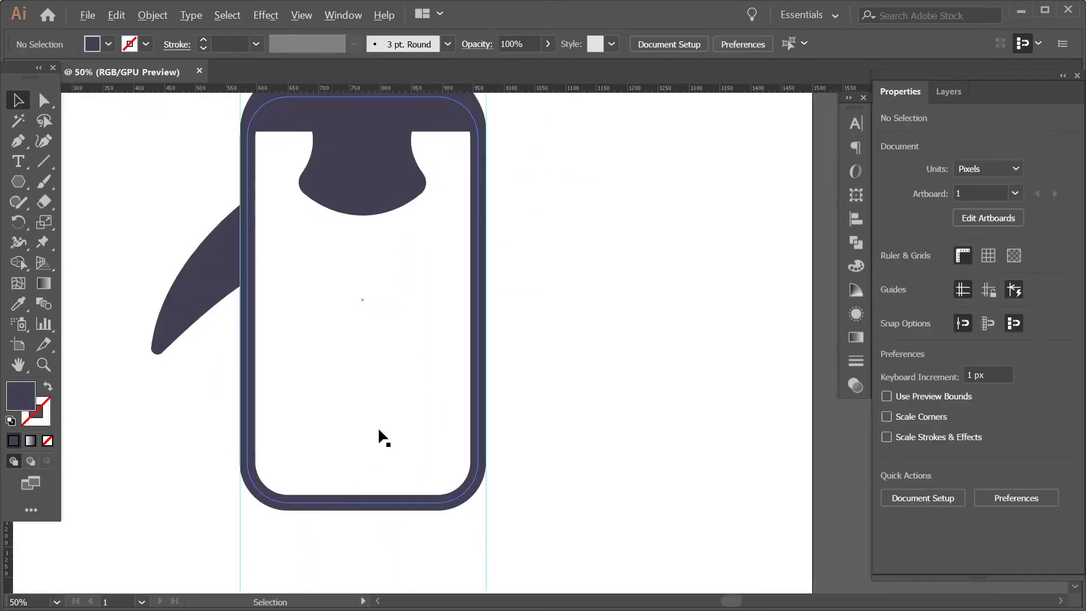
Move the beak above the body in the Layers panel stacking order.
key("ctrl+minus")
left_click(950, 91)
left_click(925, 118)
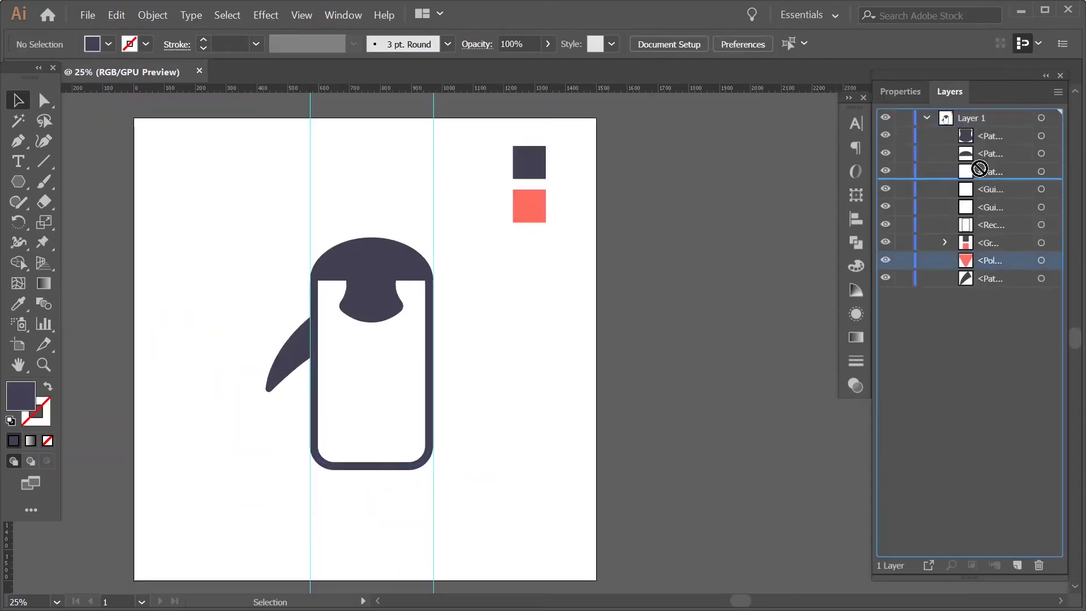
left_click_drag(990, 259, 990, 149)
key("ctrl+plus")
Duplicate the wing, reflect the copy, and place it against the body's right side.
left_click_drag(215, 351, 597, 320)
right_click(591, 325)
left_click(792, 291)
key("Return")
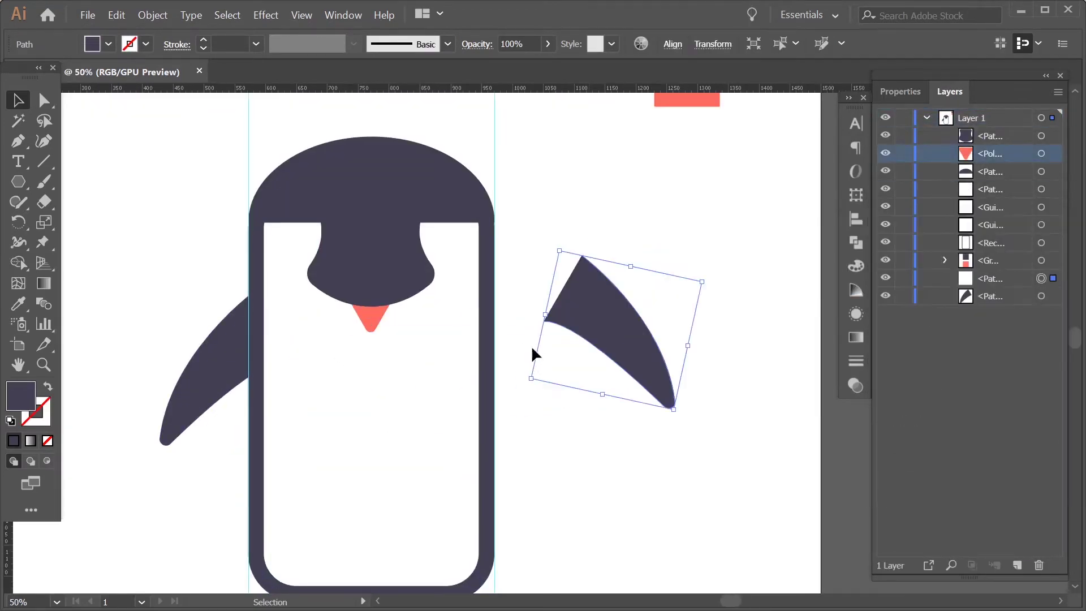
left_click_drag(633, 351, 543, 384)
key("ctrl+minus")
key("ctrl+minus")
left_click(600, 441)
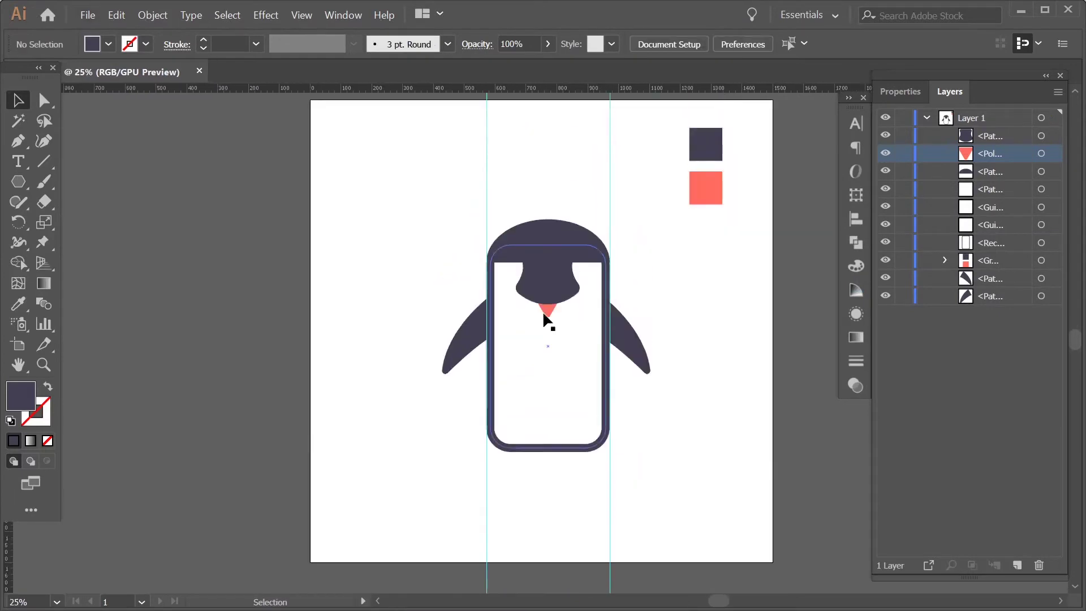
scroll(523, 281, "up", 3)
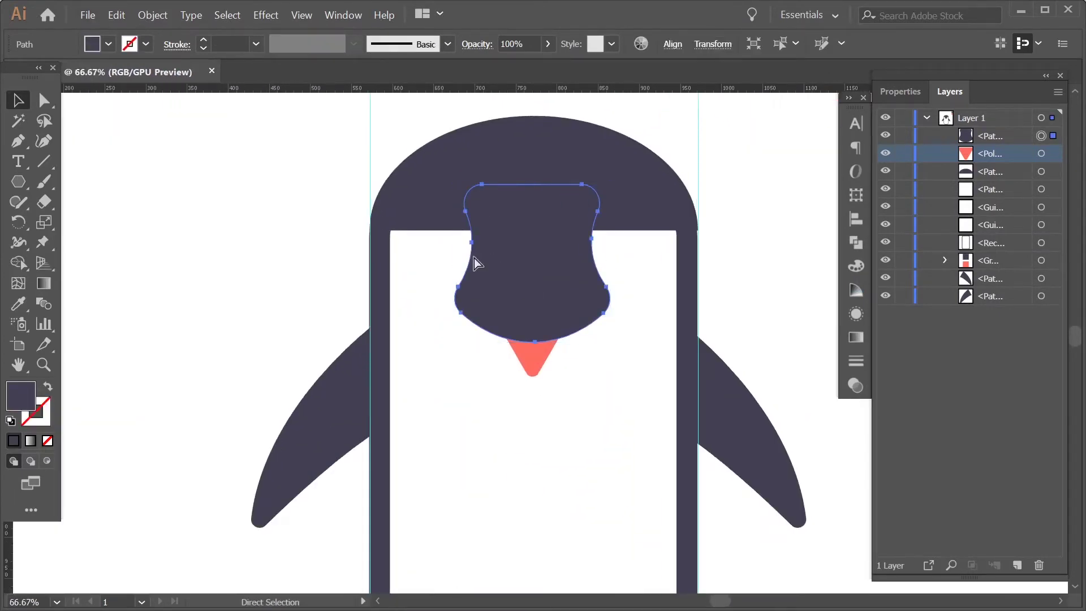
scroll(656, 439, "down", 3)
key("p")
scroll(438, 351, "up", 3)
Begin a curved foot path below the body, undoing the stray anchor points.
scroll(438, 351, "up", 2)
left_click(420, 299)
left_click_drag(419, 352, 412, 380)
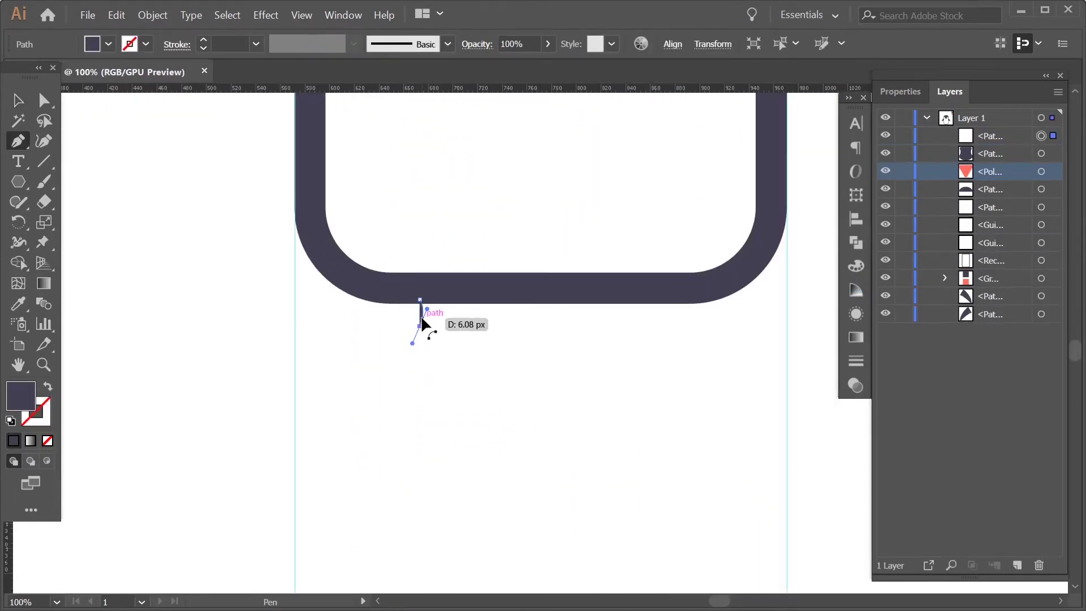
scroll(423, 326, "up", 3)
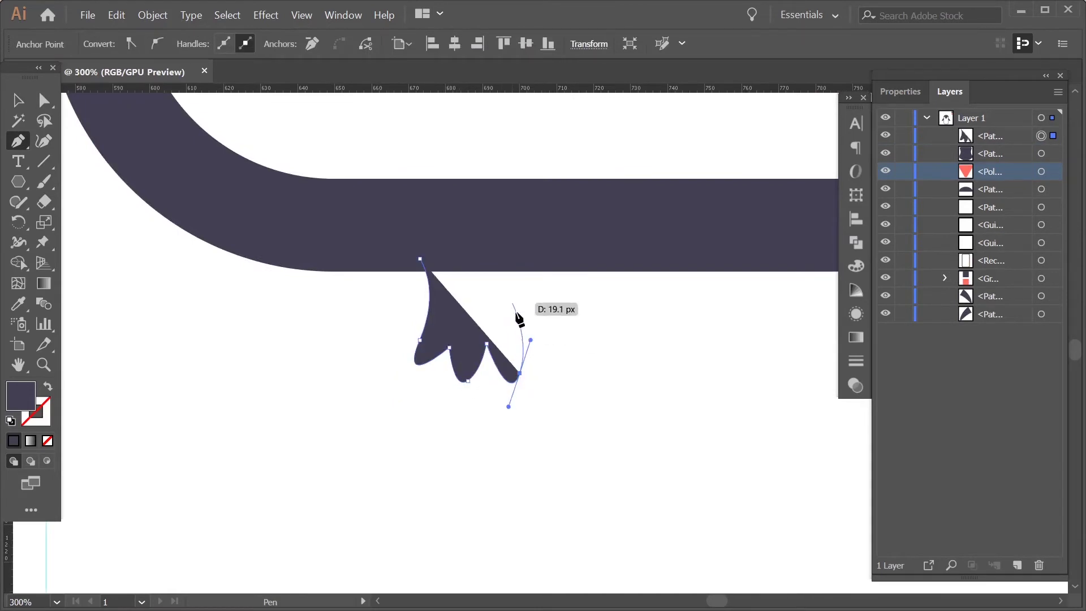
left_click_drag(485, 242, 484, 344)
scroll(485, 345, "down", 3)
scroll(461, 322, "up", 5)
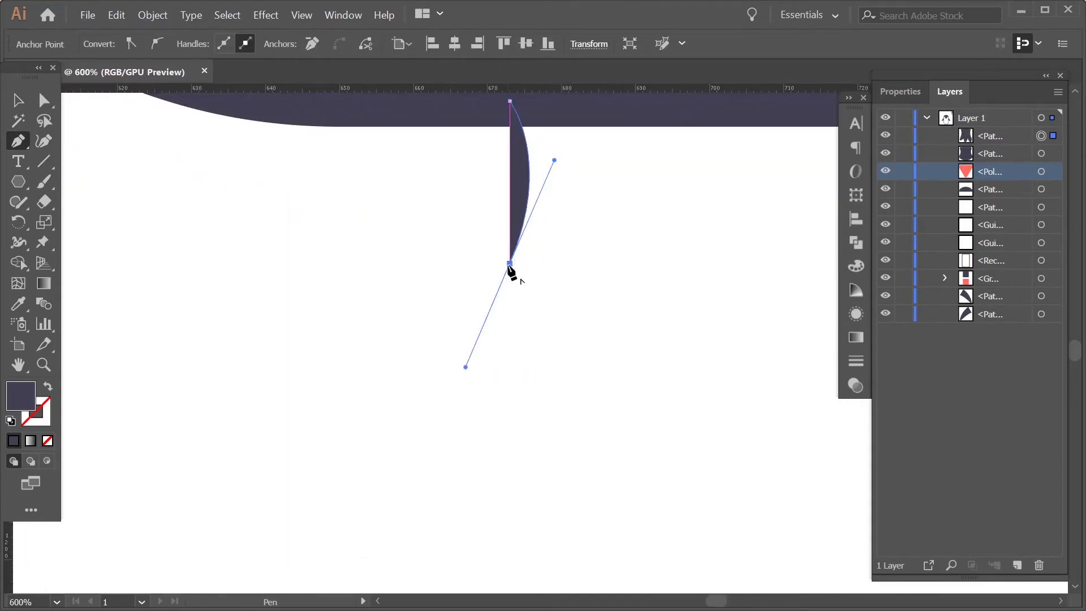
left_click_drag(510, 491, 532, 505)
scroll(604, 400, "down", 3)
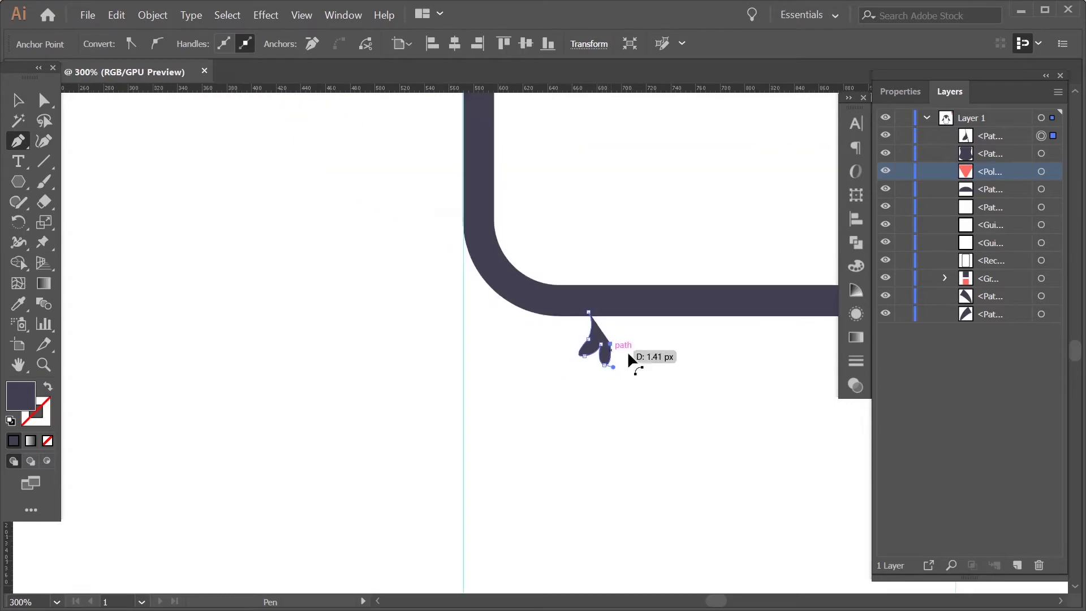
key("ctrl+z")
key("ctrl+z")
key("ctrl+z")
scroll(547, 336, "up", 3)
Place the toe corner points and close the clawed foot outline.
left_click(237, 387)
left_click(396, 319)
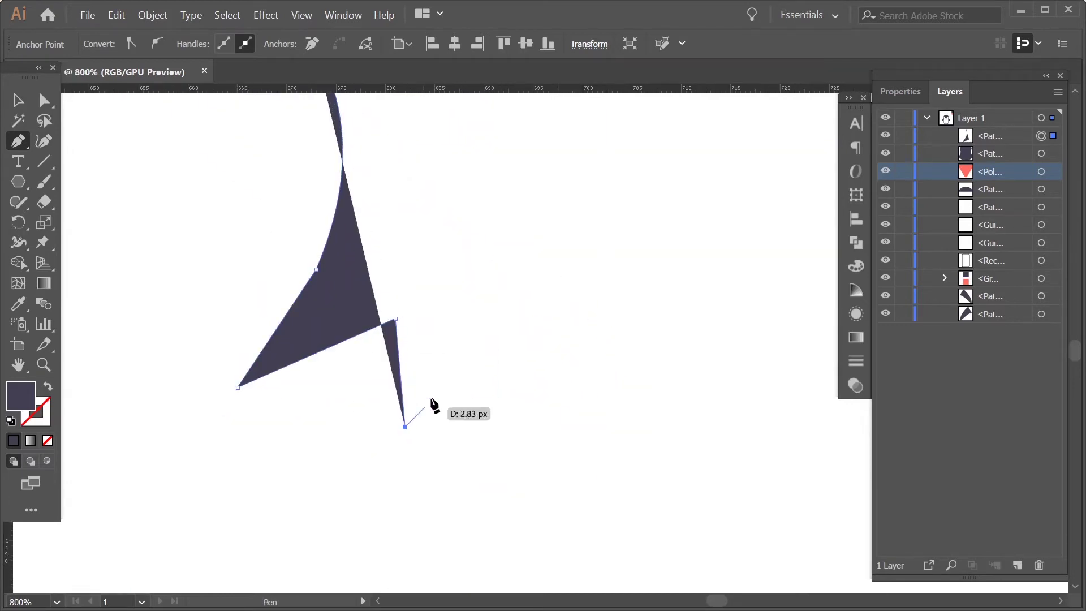
left_click(405, 427)
left_click(580, 402)
scroll(579, 403, "down", 5)
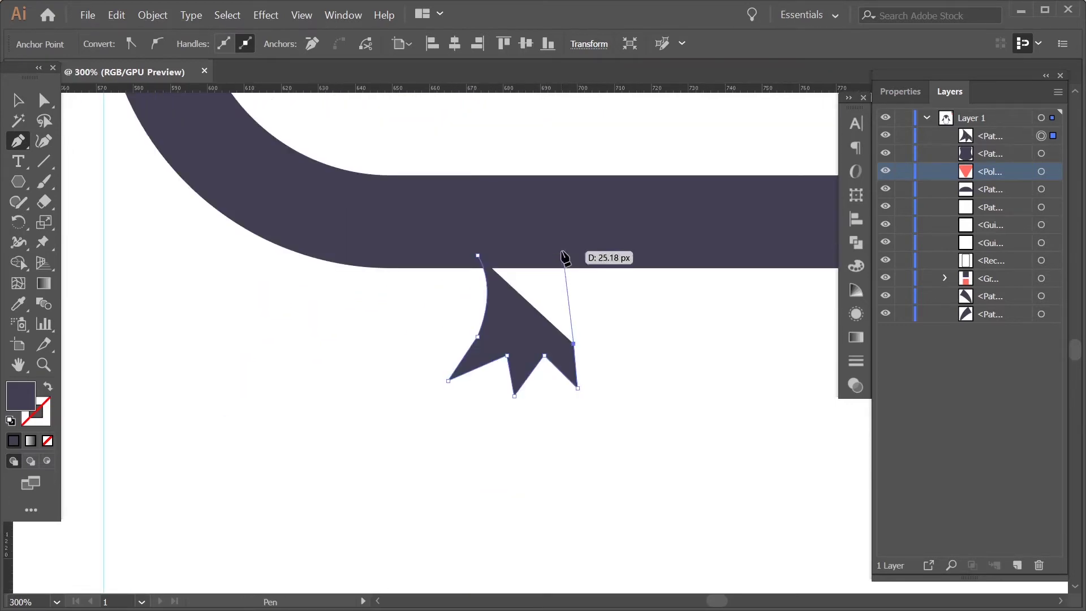
left_click(566, 259)
scroll(566, 259, "up", 2)
key("v")
Round off the foot's sharp toe corners with Direct Selection.
scroll(474, 478, "down", 2)
scroll(474, 478, "down", 2)
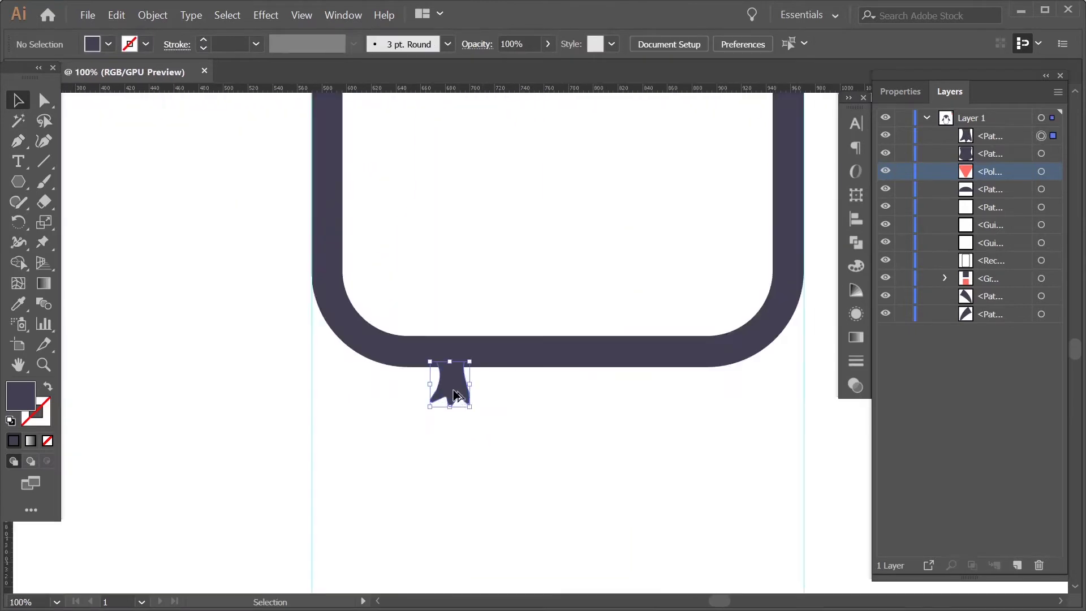
scroll(466, 423, "up", 3)
key("a")
left_click(466, 423)
left_click_drag(494, 425, 481, 447)
scroll(475, 454, "down", 2)
scroll(475, 453, "up", 4)
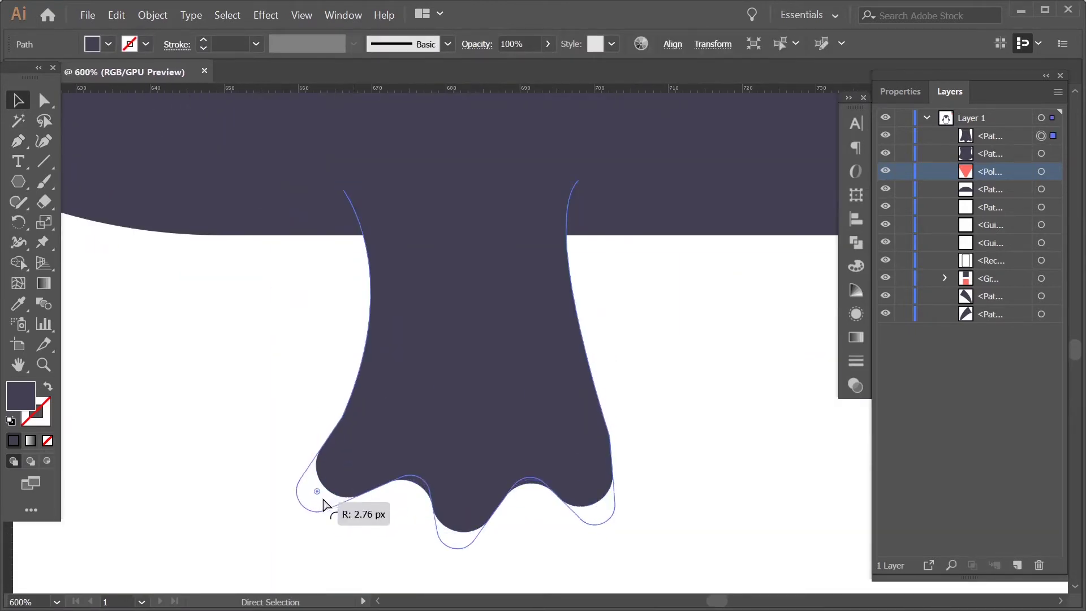
scroll(323, 502, "up", 1)
left_click(405, 449)
key("v")
scroll(553, 421, "down", 8)
left_click(553, 422)
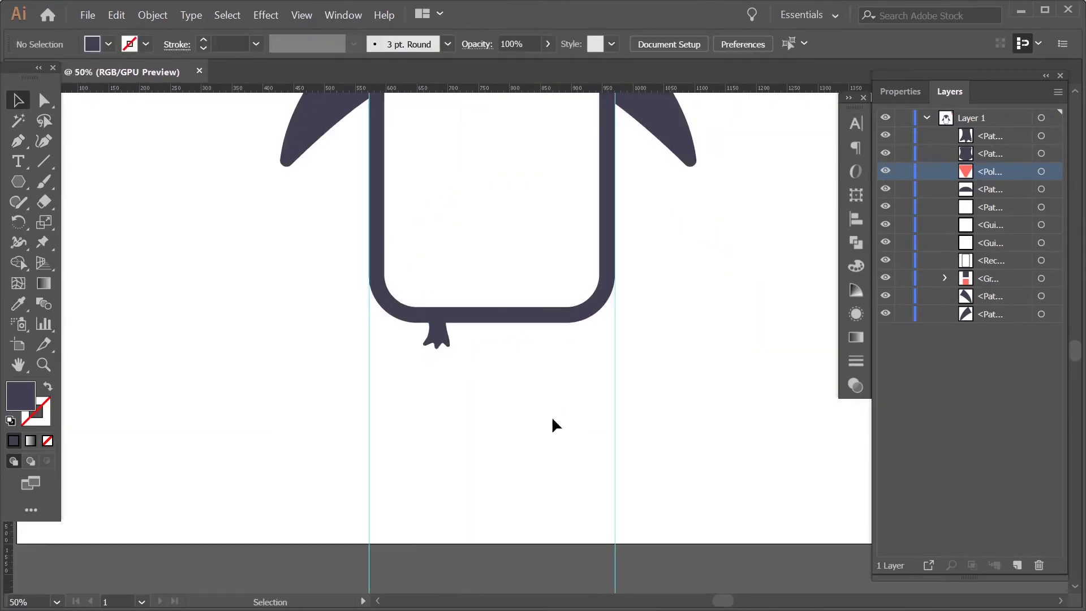
Make a mirrored copy of the foot for the other side.
right_click(562, 411)
mouse_move(441, 343)
left_mouse_down()
mouse_move(562, 412)
mouse_move(532, 344)
left_mouse_up()
left_click(696, 345)
left_click(1010, 459)
scroll(577, 334, "up", 2)
scroll(528, 426, "down", 3)
scroll(552, 263, "down", 2)
left_click(473, 239)
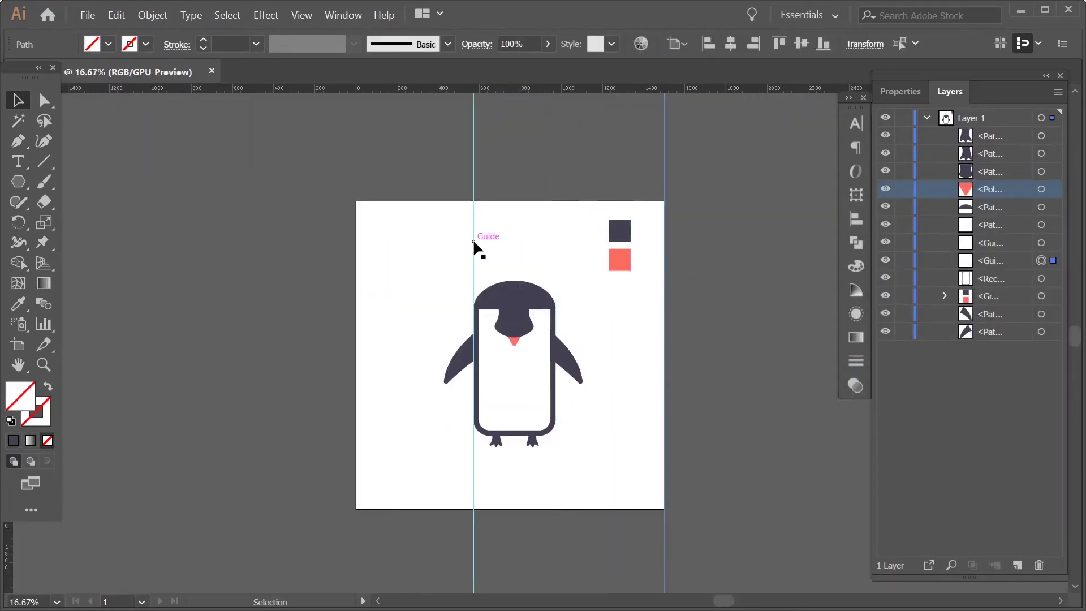
scroll(486, 374, "up", 1)
Select all penguin shapes, expand them, and scale the penguin down.
left_click_drag(686, 477, 396, 215)
left_click(152, 14)
left_click(170, 146)
left_click(507, 402)
mouse_move(632, 482)
left_mouse_down()
mouse_move(547, 434)
mouse_move(543, 388)
left_mouse_up()
scroll(543, 388, "down", 2)
left_click(521, 322)
scroll(521, 322, "down", 1)
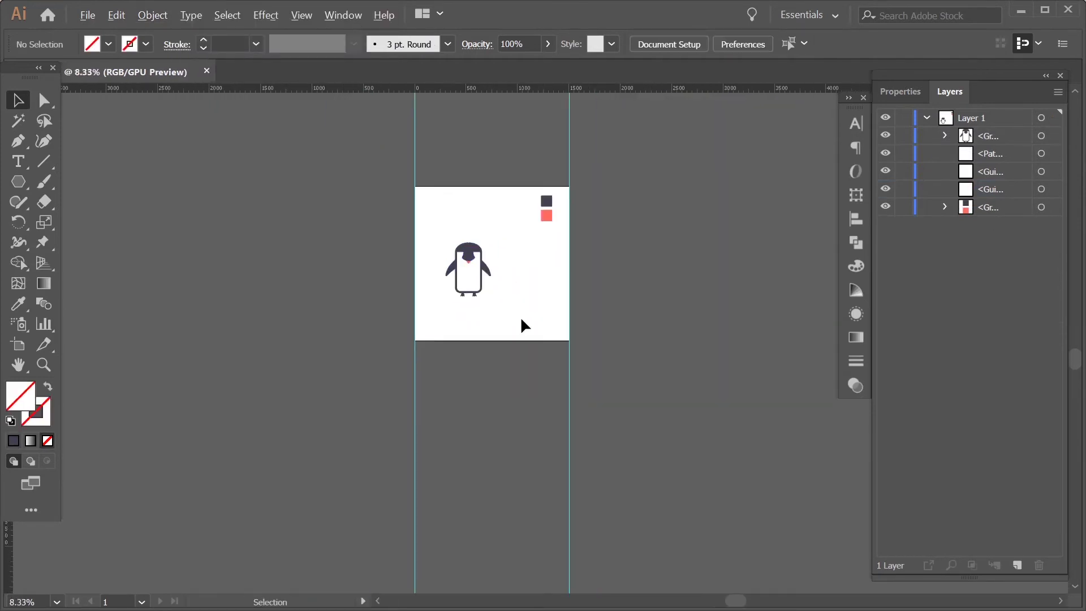
scroll(521, 323, "up", 5)
left_click(496, 345)
Set the 'penguin' text to 72 pt Nexa Bold.
left_click(817, 44)
left_click(791, 238)
left_click(679, 44)
scroll(737, 376, "down", 15)
scroll(736, 376, "down", 5)
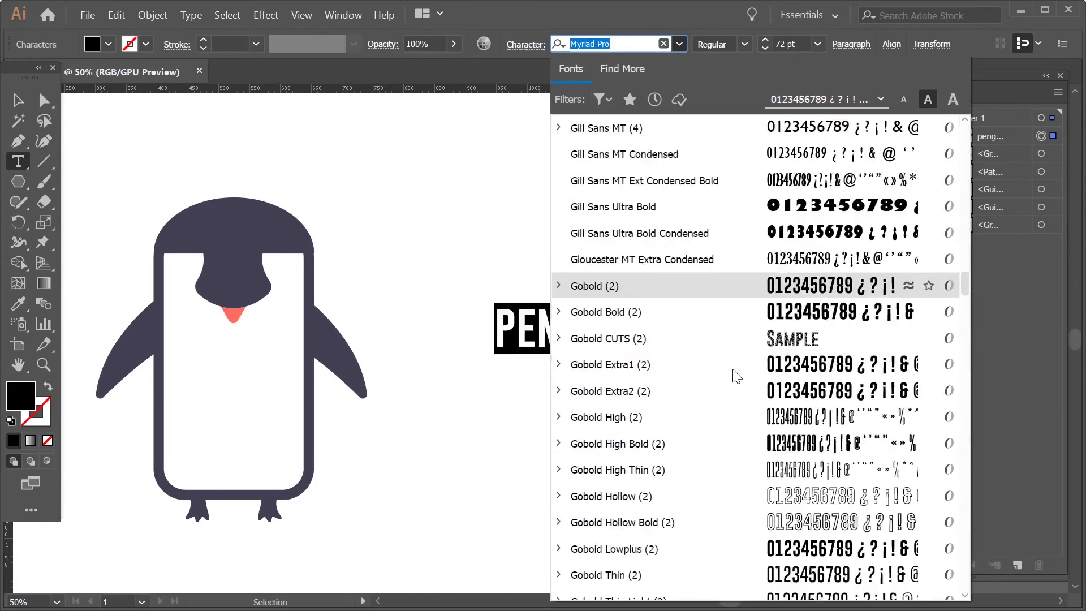
scroll(735, 376, "down", 10)
scroll(734, 376, "down", 10)
scroll(662, 350, "down", 5)
key("BackSpace")
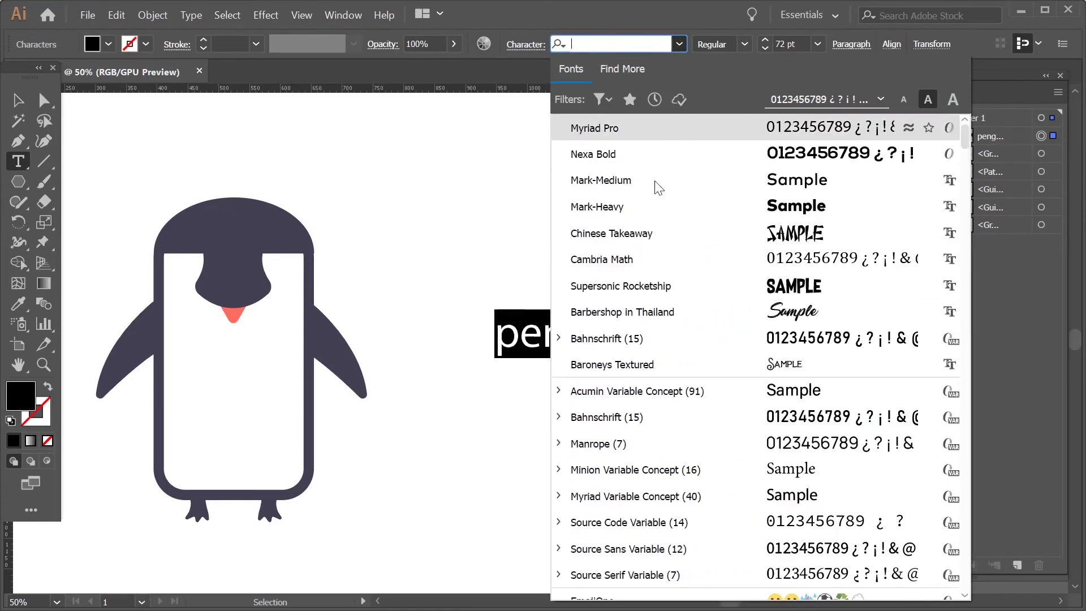
left_click(673, 199)
key("Escape")
Move 'penguin' beside the penguin and set its tracking to 25.
key("ctrl+minus")
key("ctrl+equal")
mouse_move(569, 320)
left_mouse_down()
mouse_move(517, 313)
mouse_move(529, 312)
left_mouse_up()
double_click(535, 306)
left_click(900, 91)
left_click(1058, 487)
left_click(1035, 395)
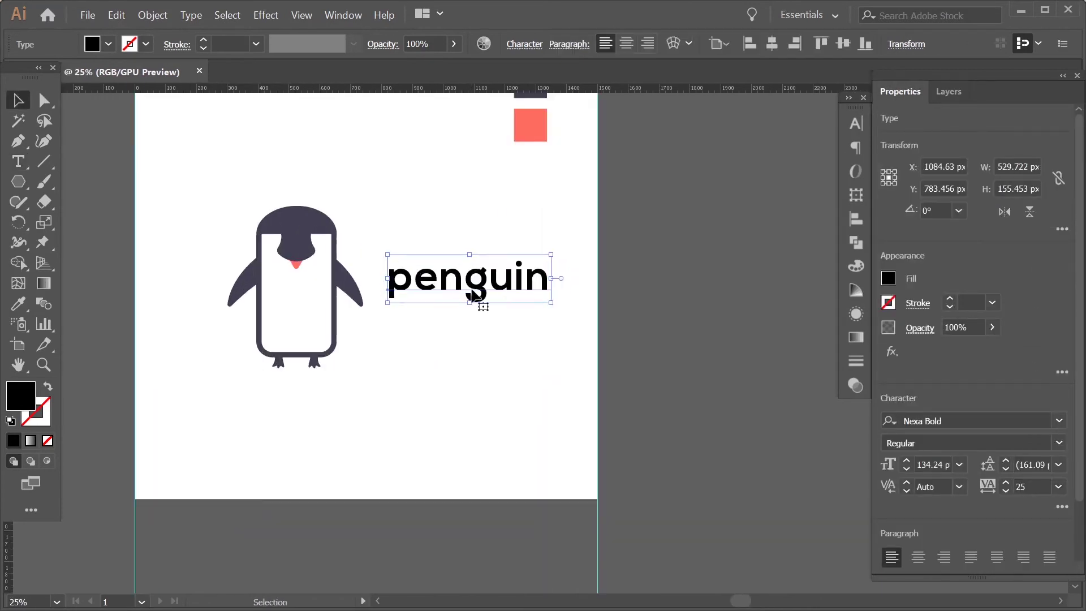
Add coral 'OS' text, scale it up, and place it below 'penguin'.
key("t")
left_click(413, 409)
key("Escape")
left_click(31, 306)
left_click_drag(440, 422, 502, 405)
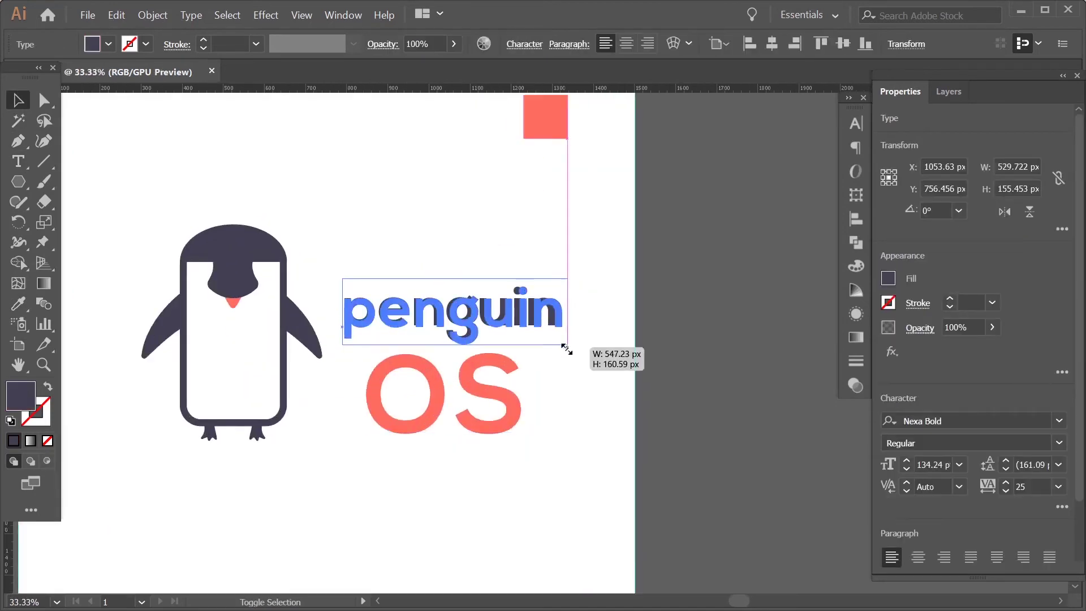
left_click_drag(552, 348, 502, 321)
Select both wordmark words and nudge them into place beside the penguin.
key("ctrl+0")
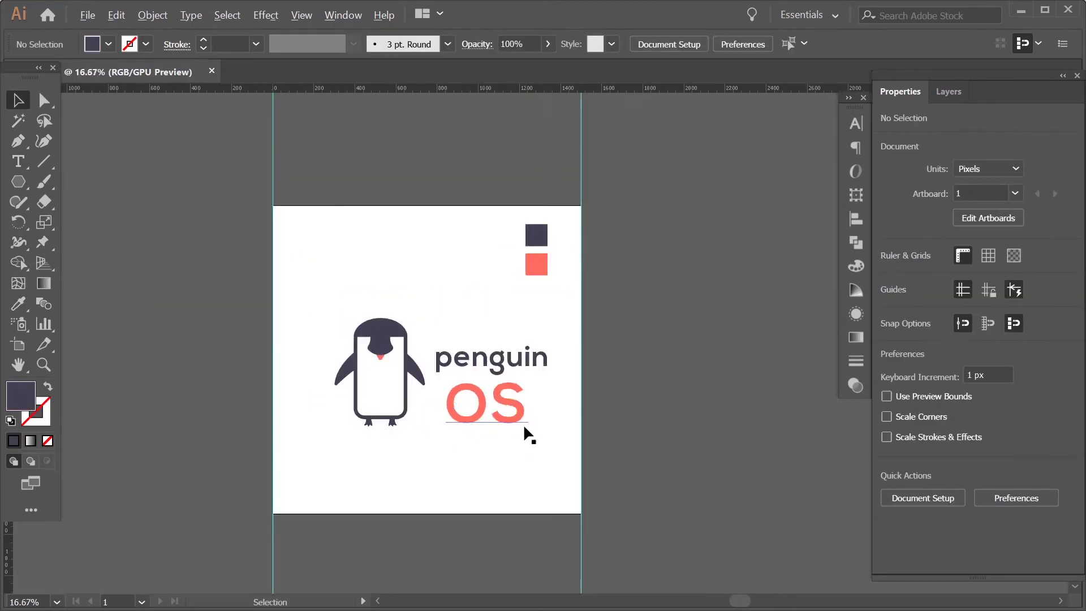
scroll(523, 422, "up", 5, "alt")
left_click(536, 365)
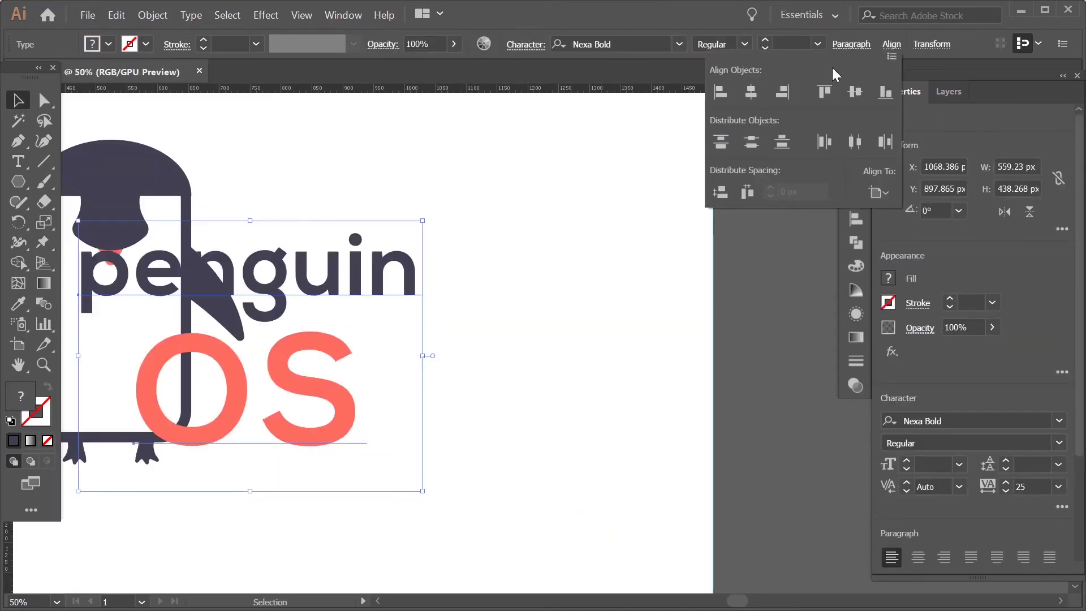
left_click_drag(507, 291, 526, 345)
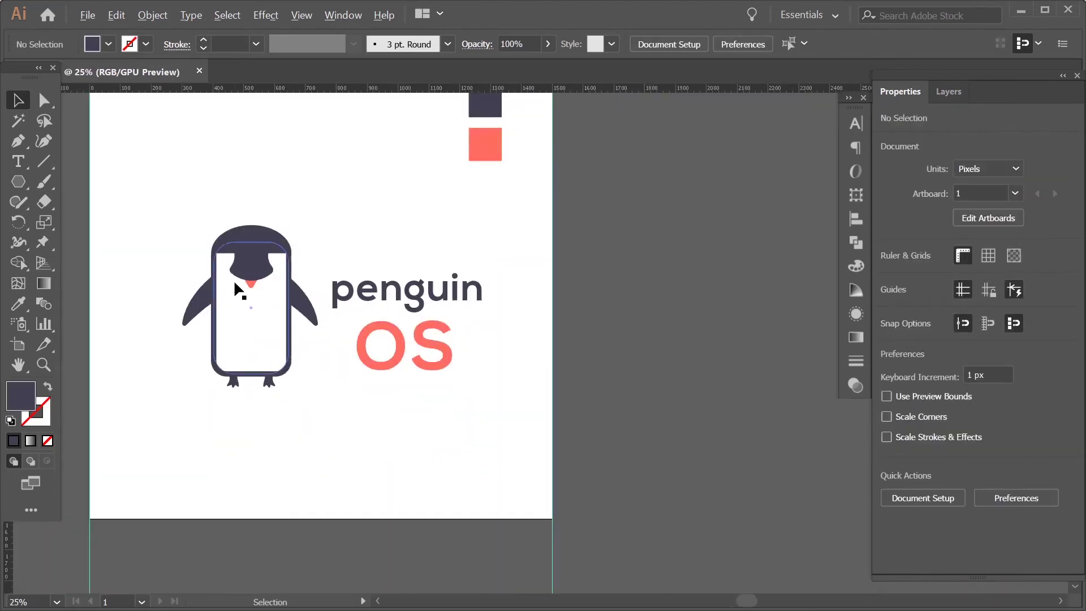
left_click(523, 368)
Type 'powered by nutshell', colour it dark like the wordmark, and move it under OS.
key("t")
left_click(406, 498)
type("powered by NUTSH")
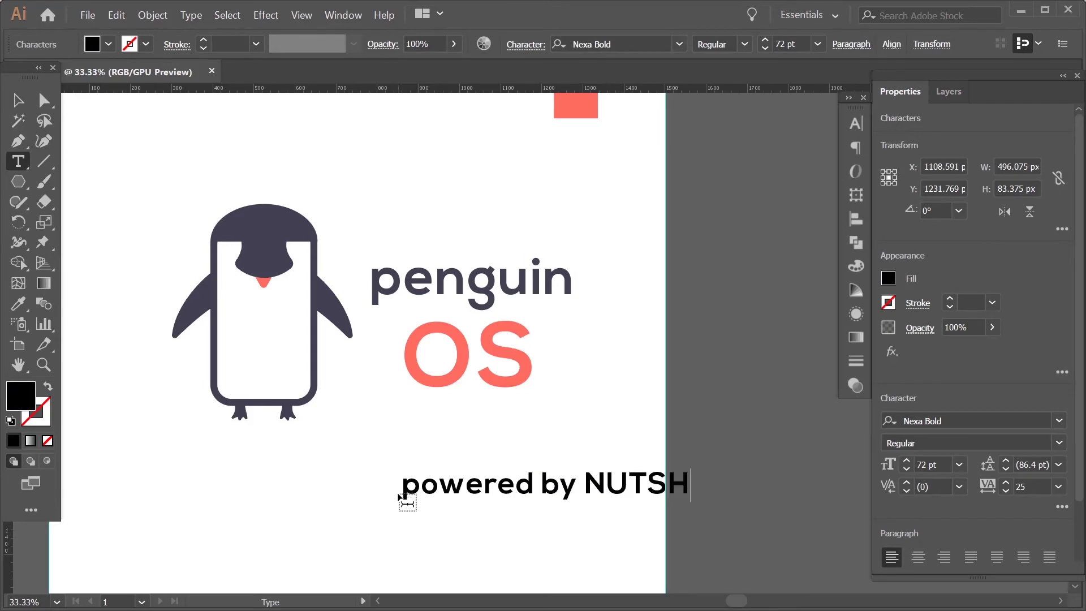
key("ctrl+a")
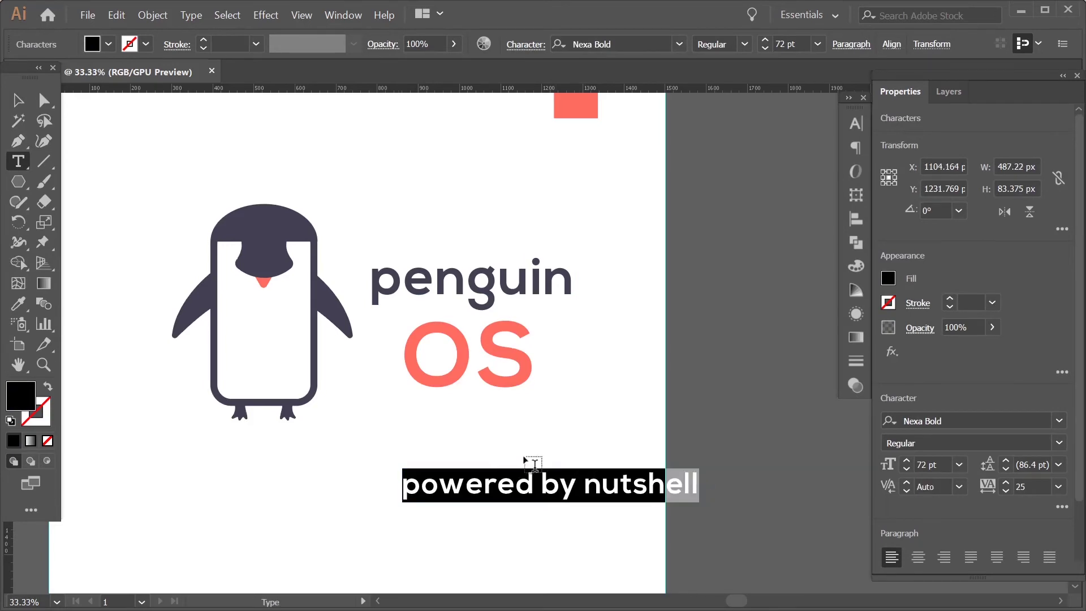
key("i")
left_click(494, 286)
mouse_move(564, 445)
left_mouse_down()
mouse_move(526, 402)
mouse_move(525, 362)
left_mouse_up()
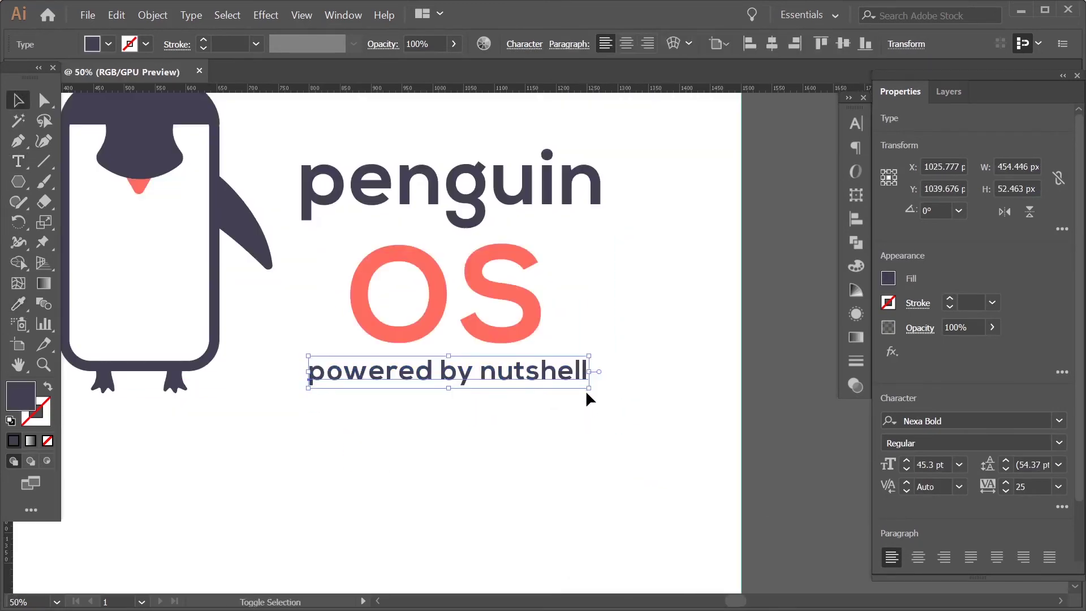
Select all three text lines and centre them on the artboard.
scroll(534, 375, "down", 2)
left_click_drag(594, 254, 390, 408)
left_click(891, 44)
left_click(754, 97)
left_click_drag(400, 351, 486, 346)
scroll(566, 373, "up", 3)
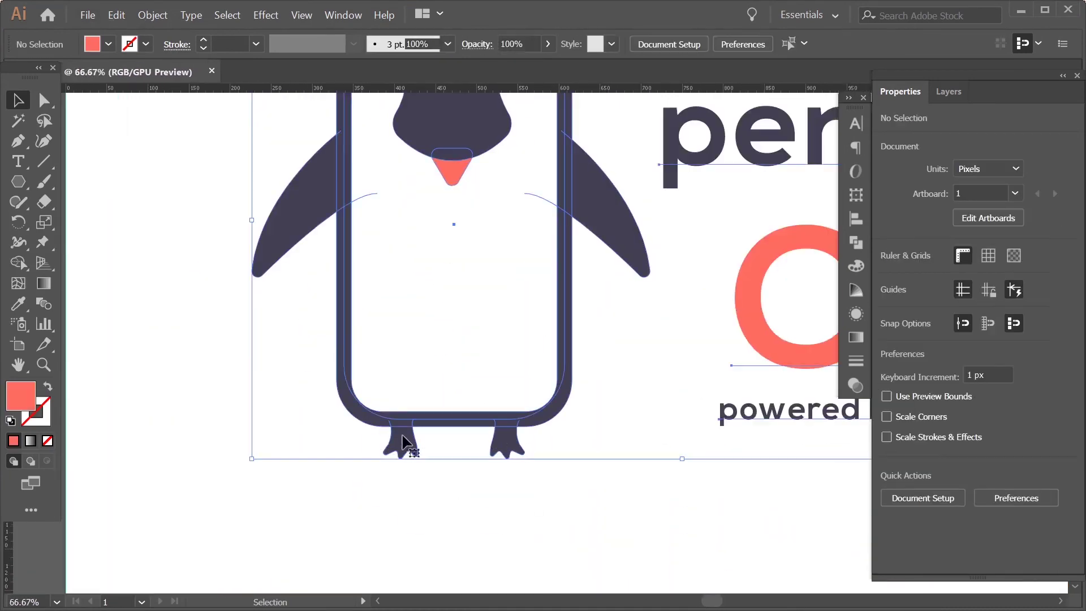
Retype the tagline inside its group as 'POWERED BY NUTSHELL'.
left_click(450, 226)
left_click(512, 452)
left_click(950, 91)
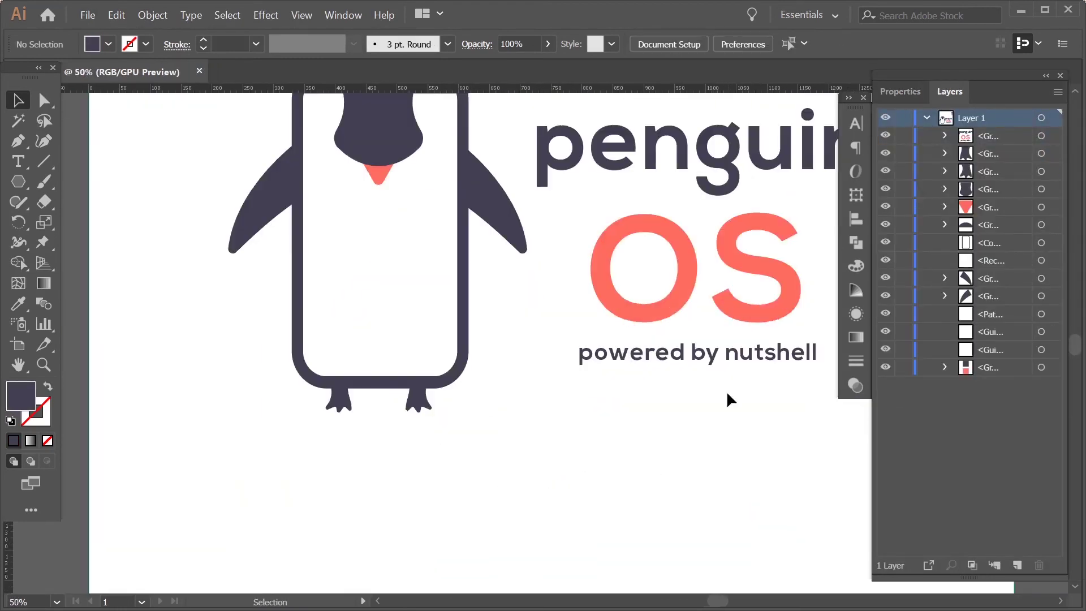
double_click(722, 352)
type("POWERED BY NUTSHELL")
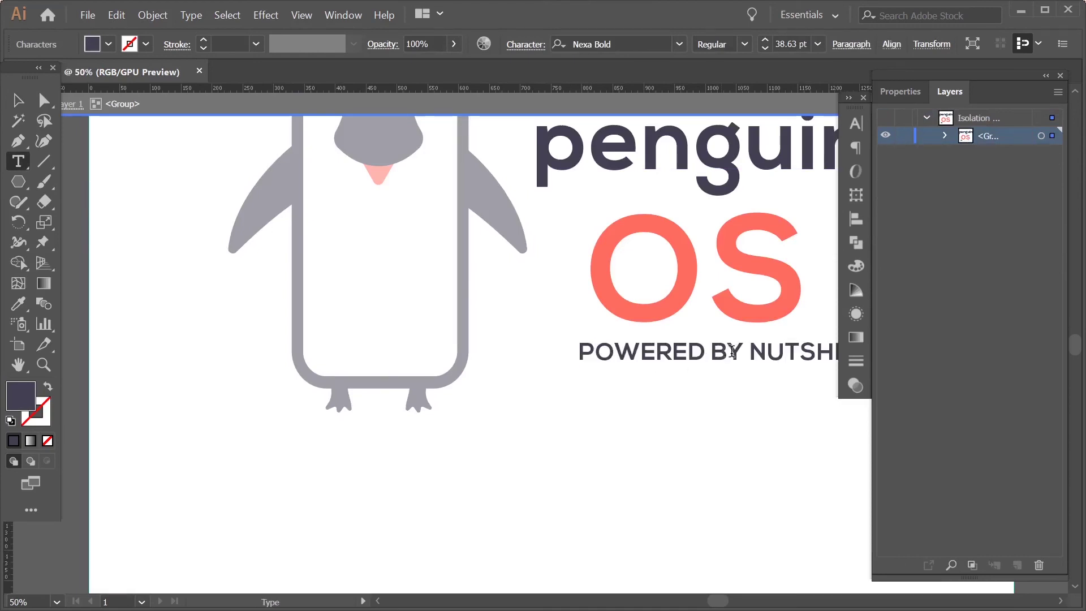
Set the tagline in Mark-Heavy at 24 pt with tracking 200.
left_click(775, 210)
double_click(605, 303)
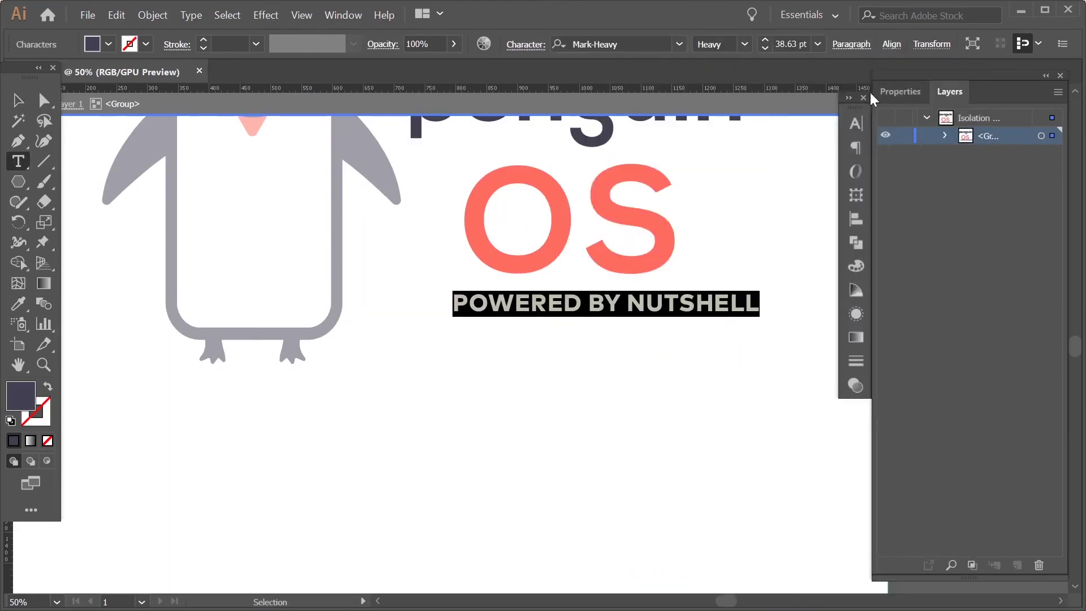
left_click(900, 91)
left_click(959, 465)
left_click(916, 376)
left_click(1058, 487)
left_click(1035, 487)
Exit the isolated tagline group and zoom out to view the whole artboard.
key("Escape")
left_click(636, 316)
key("Escape")
key("ctrl+minus")
key("ctrl+minus")
key("ctrl+minus")
key("ctrl+minus")
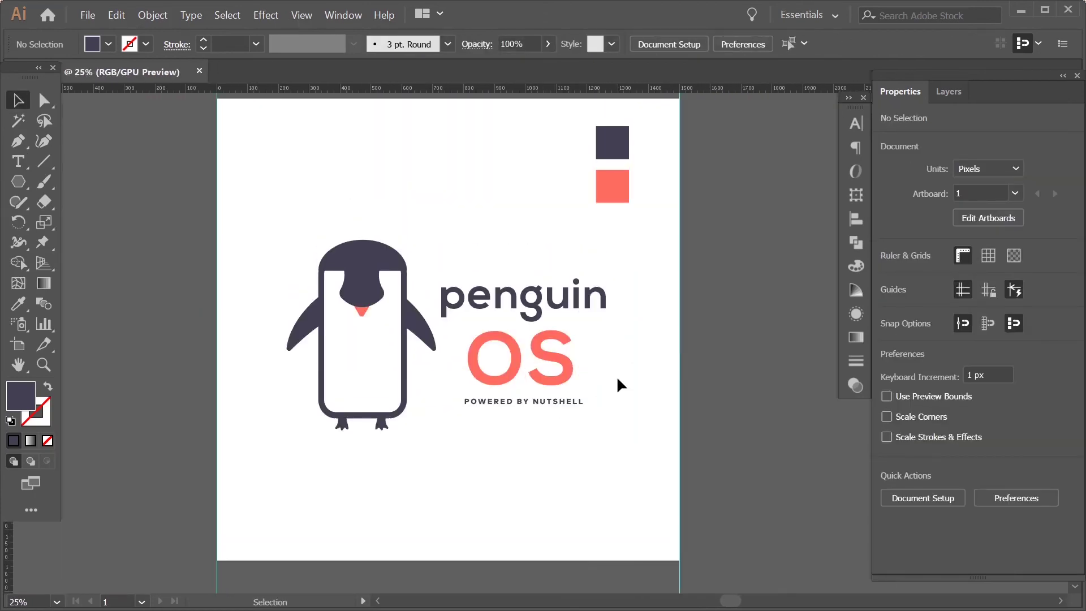